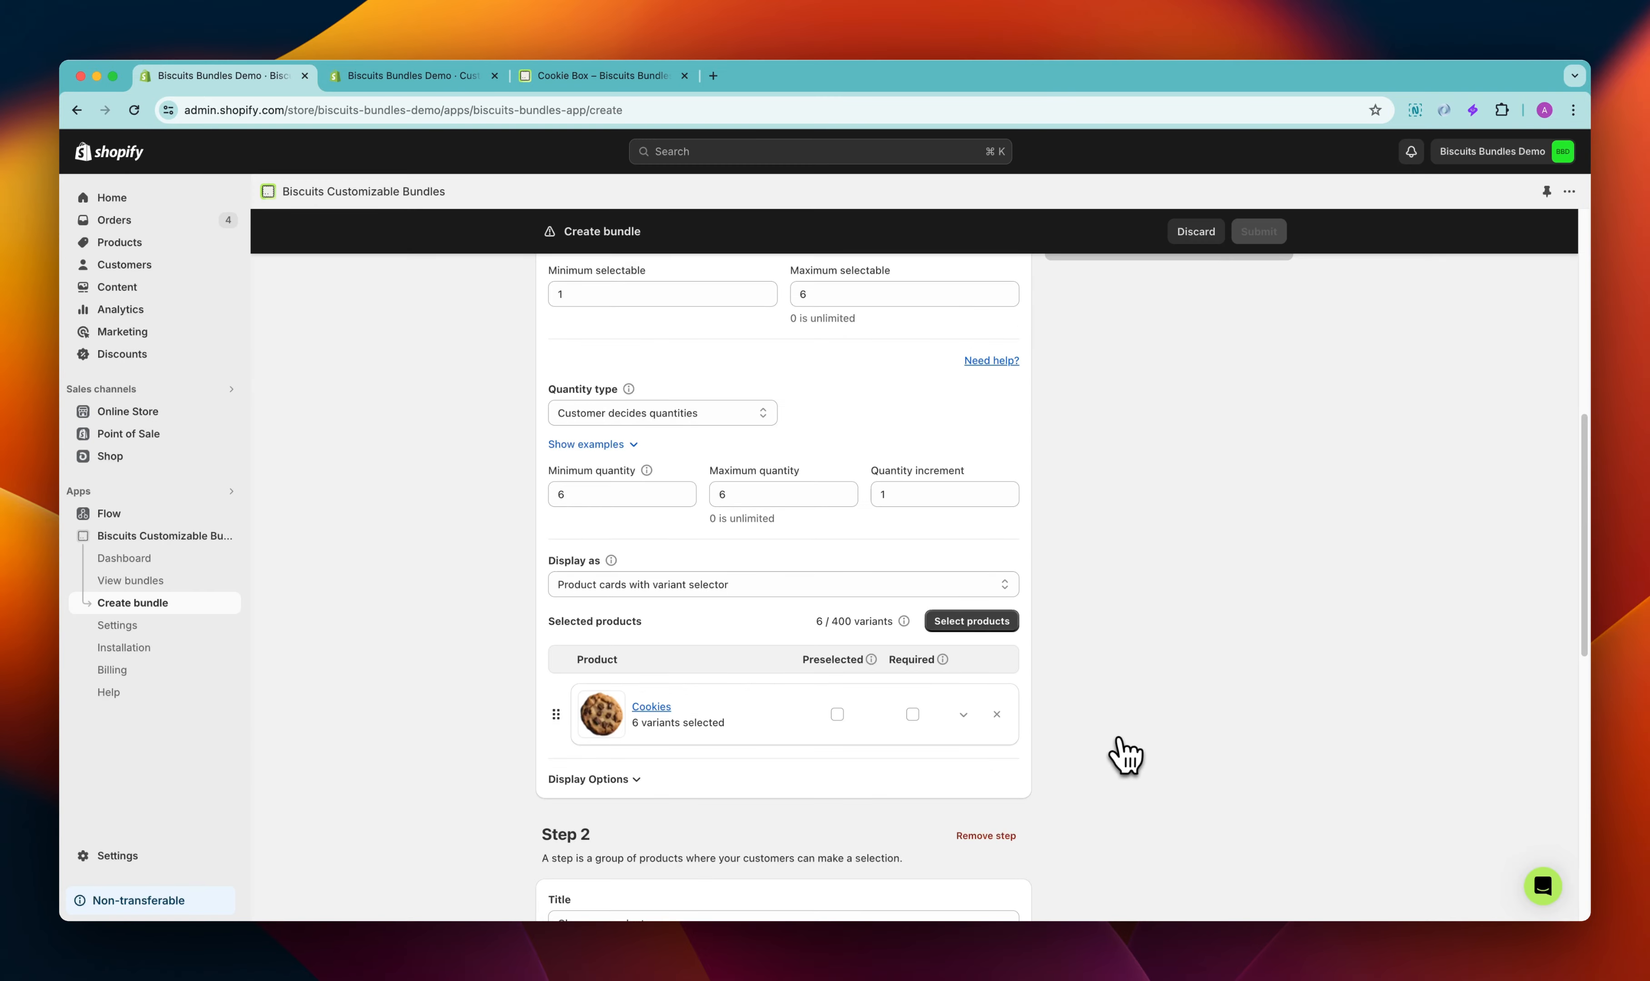
Show the Cookies product's variants and set the step to display as Individual variant cards
scroll(669, 579, down, 2)
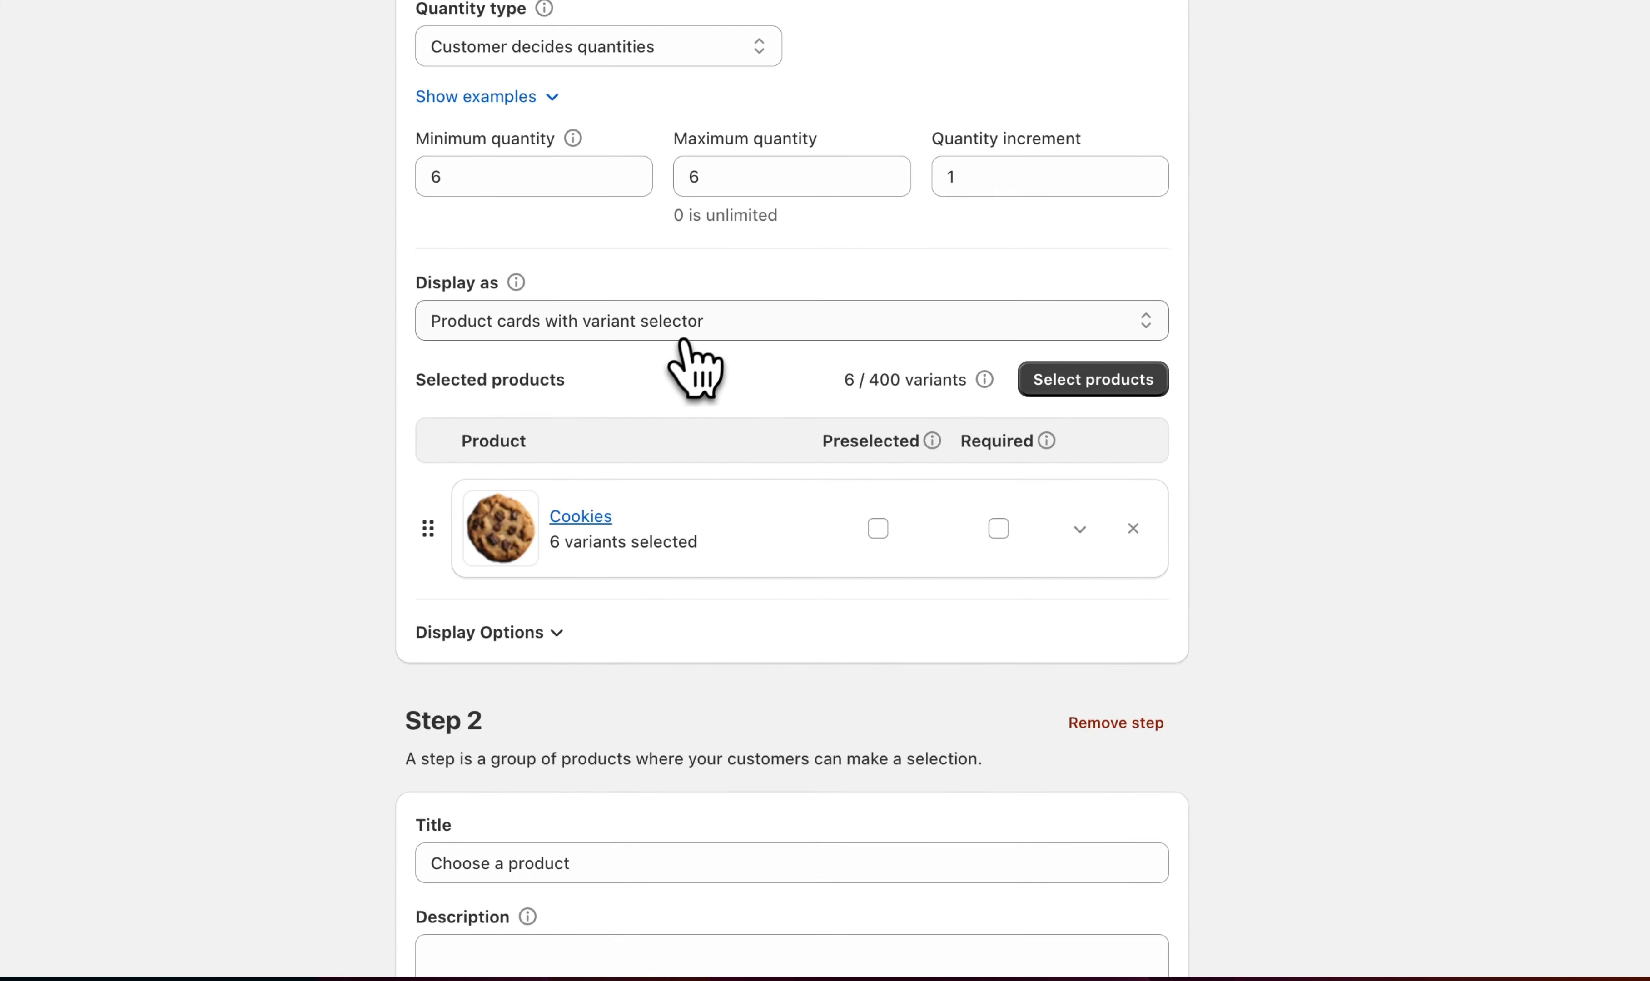
click(1061, 529)
scroll(1105, 582, down, 2)
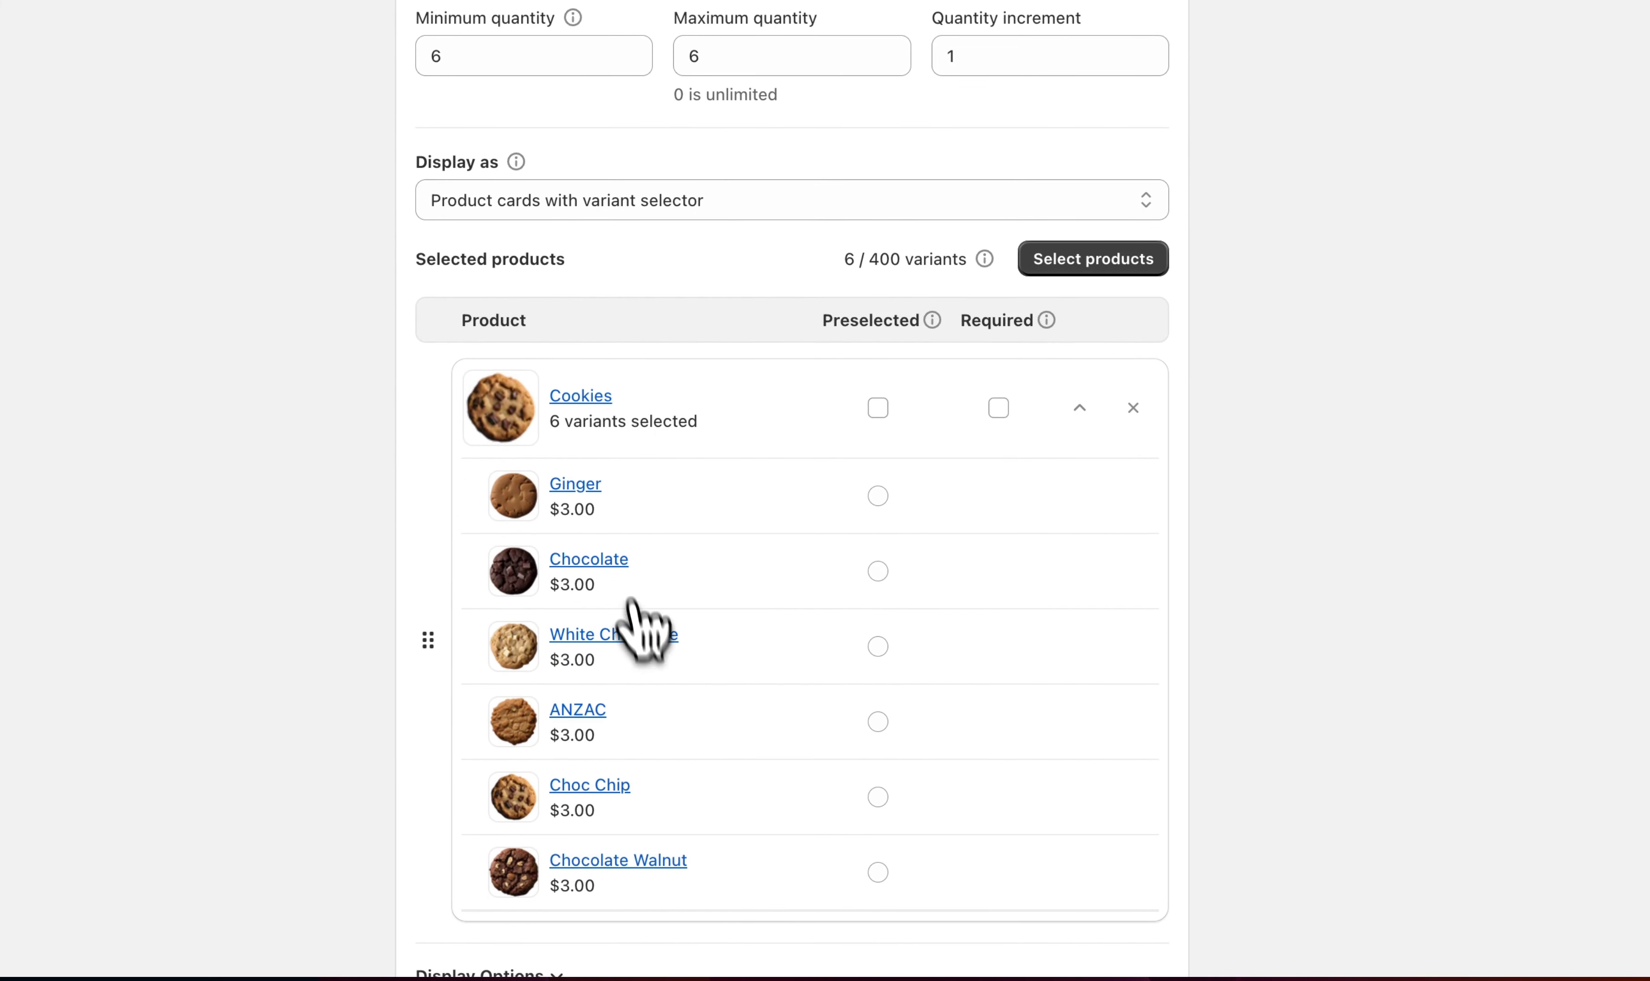
click(577, 200)
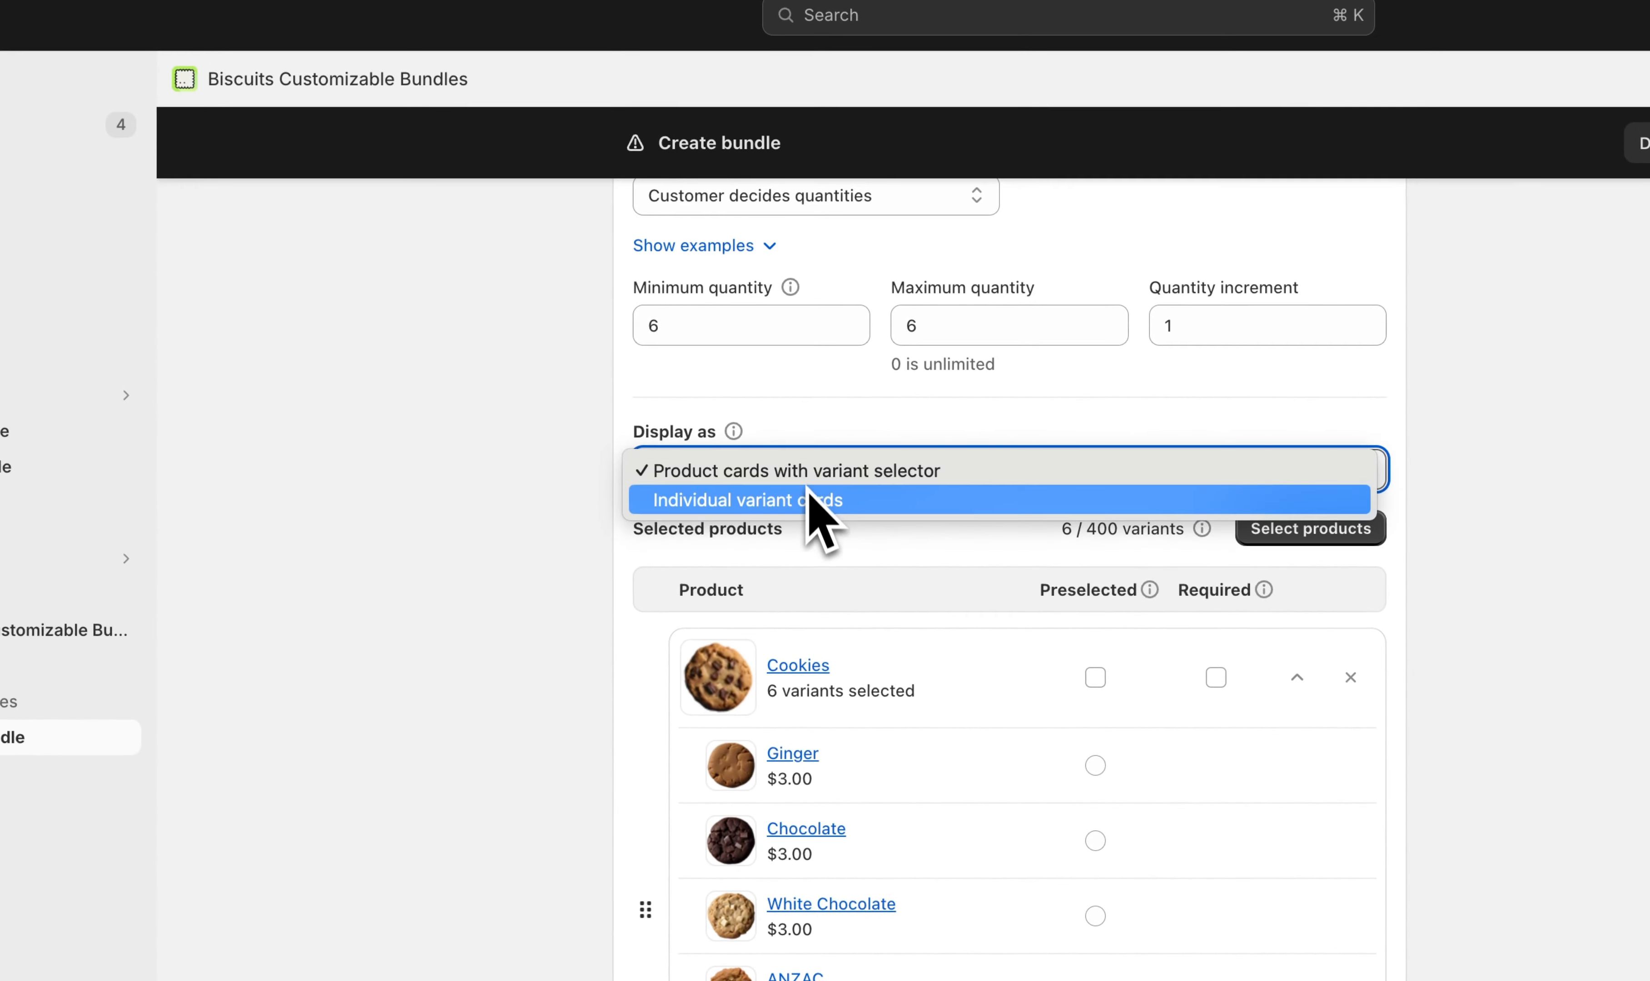
click(807, 498)
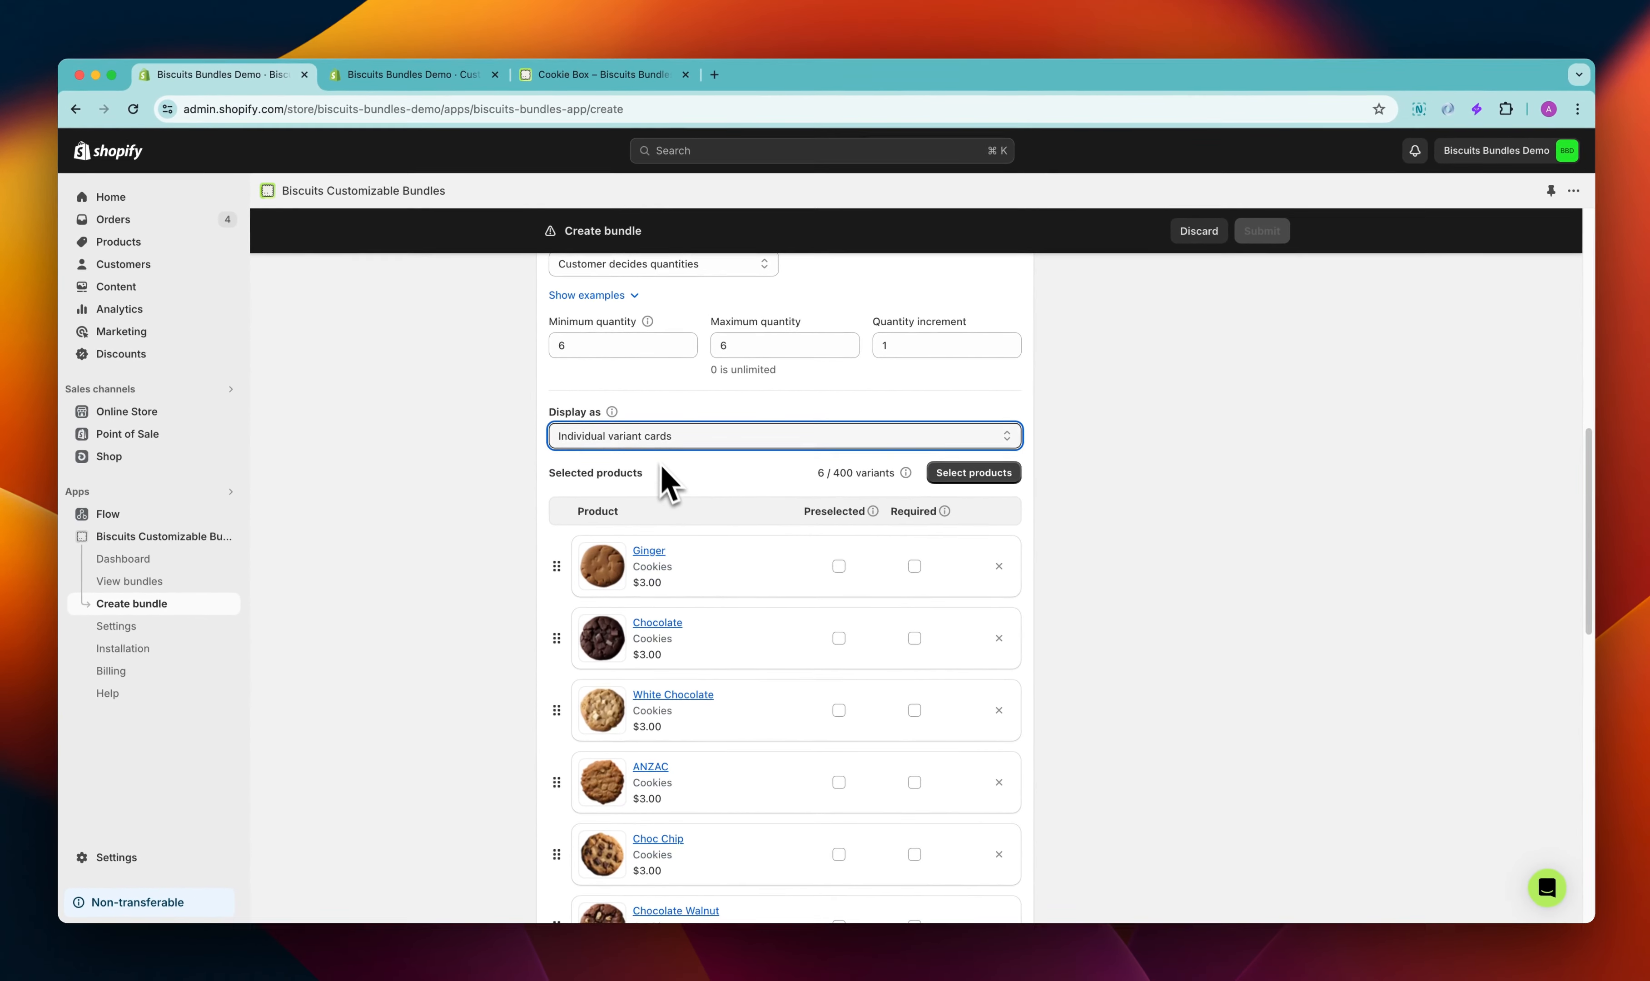
scroll(670, 489, down, 3)
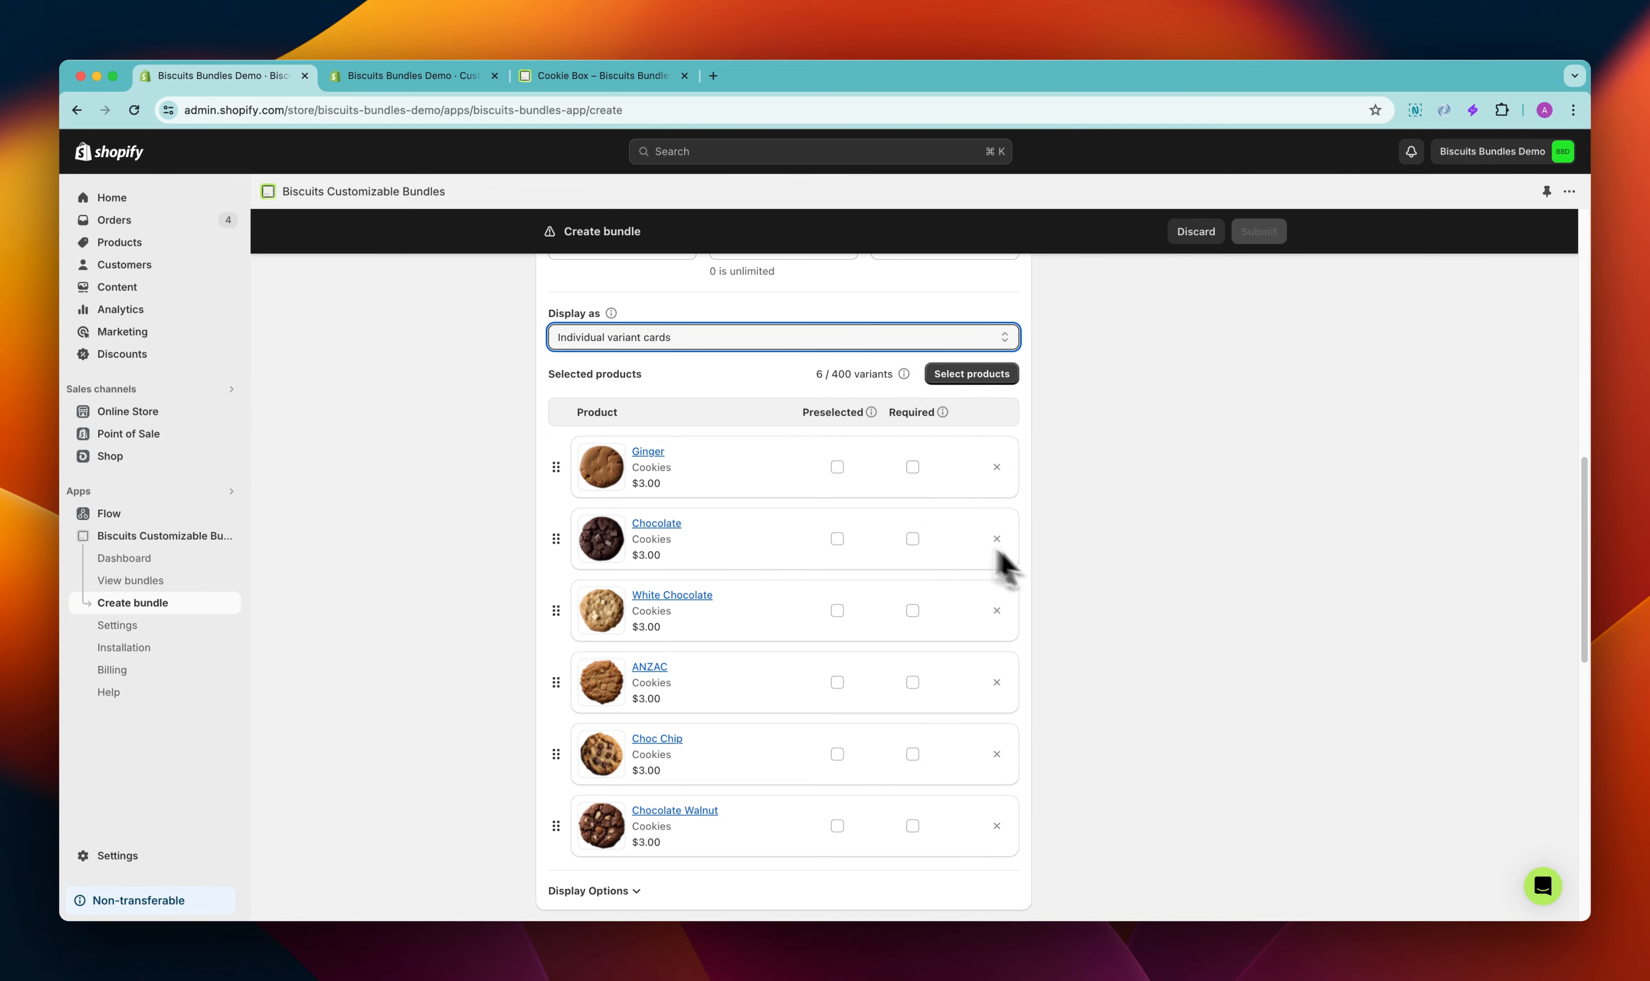
Open the step's Display Options and set the layout to Grid
scroll(1139, 603, down, 5)
click(589, 656)
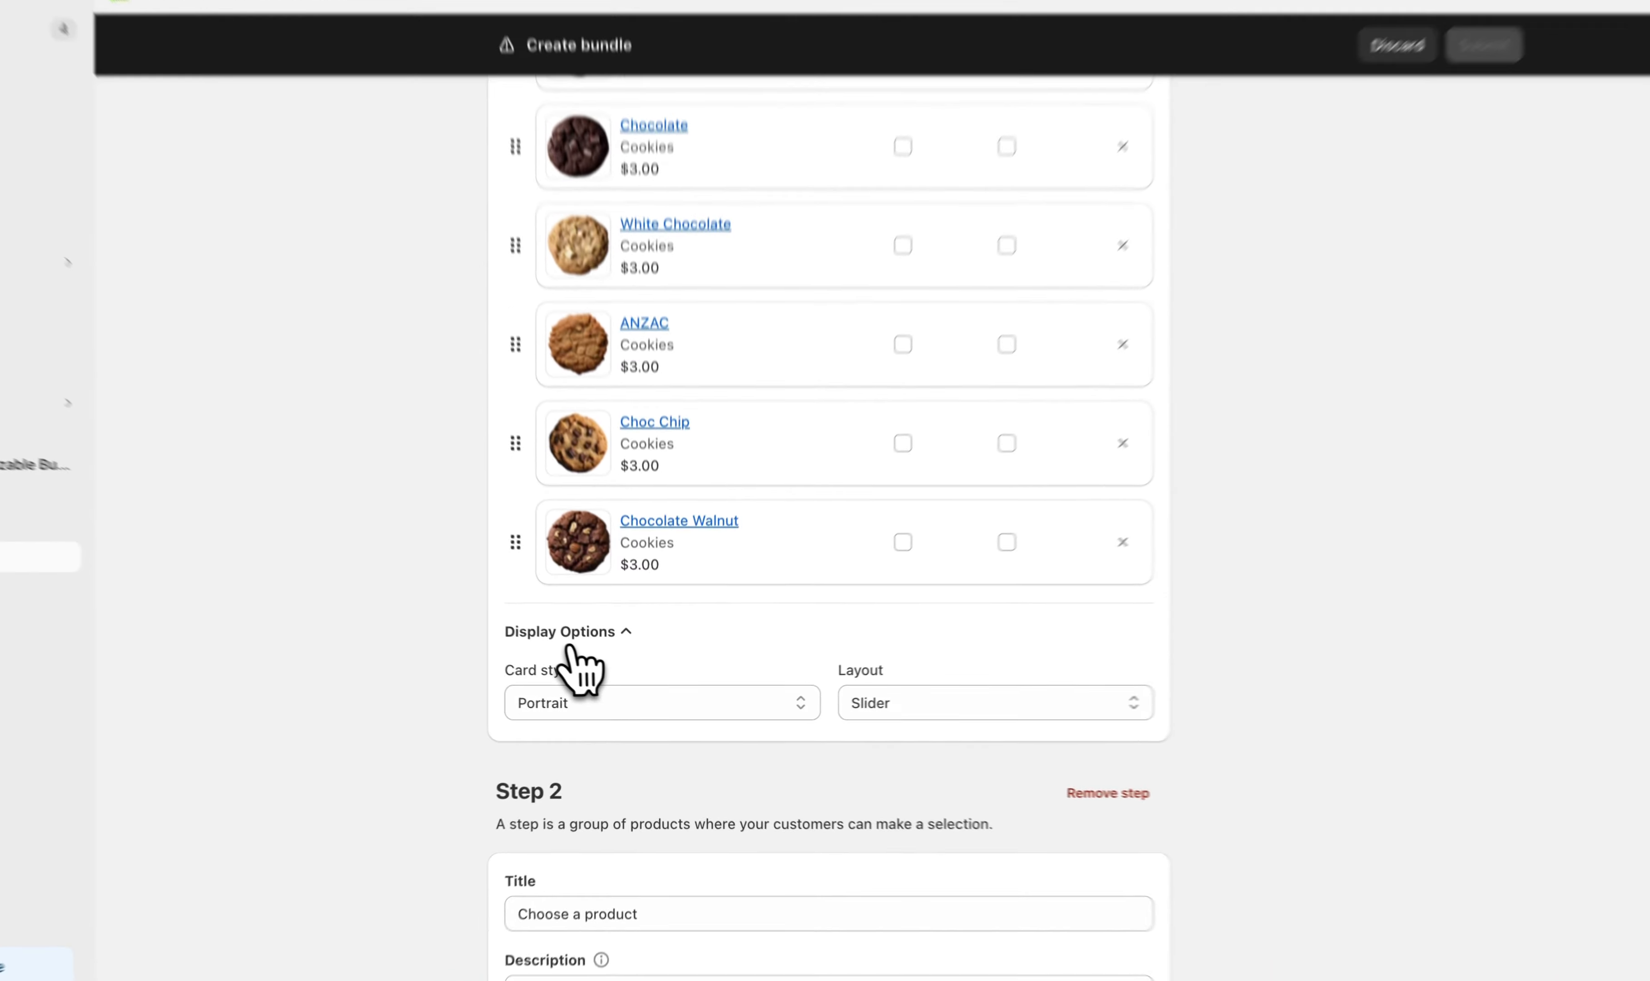
scroll(462, 669, down, 3)
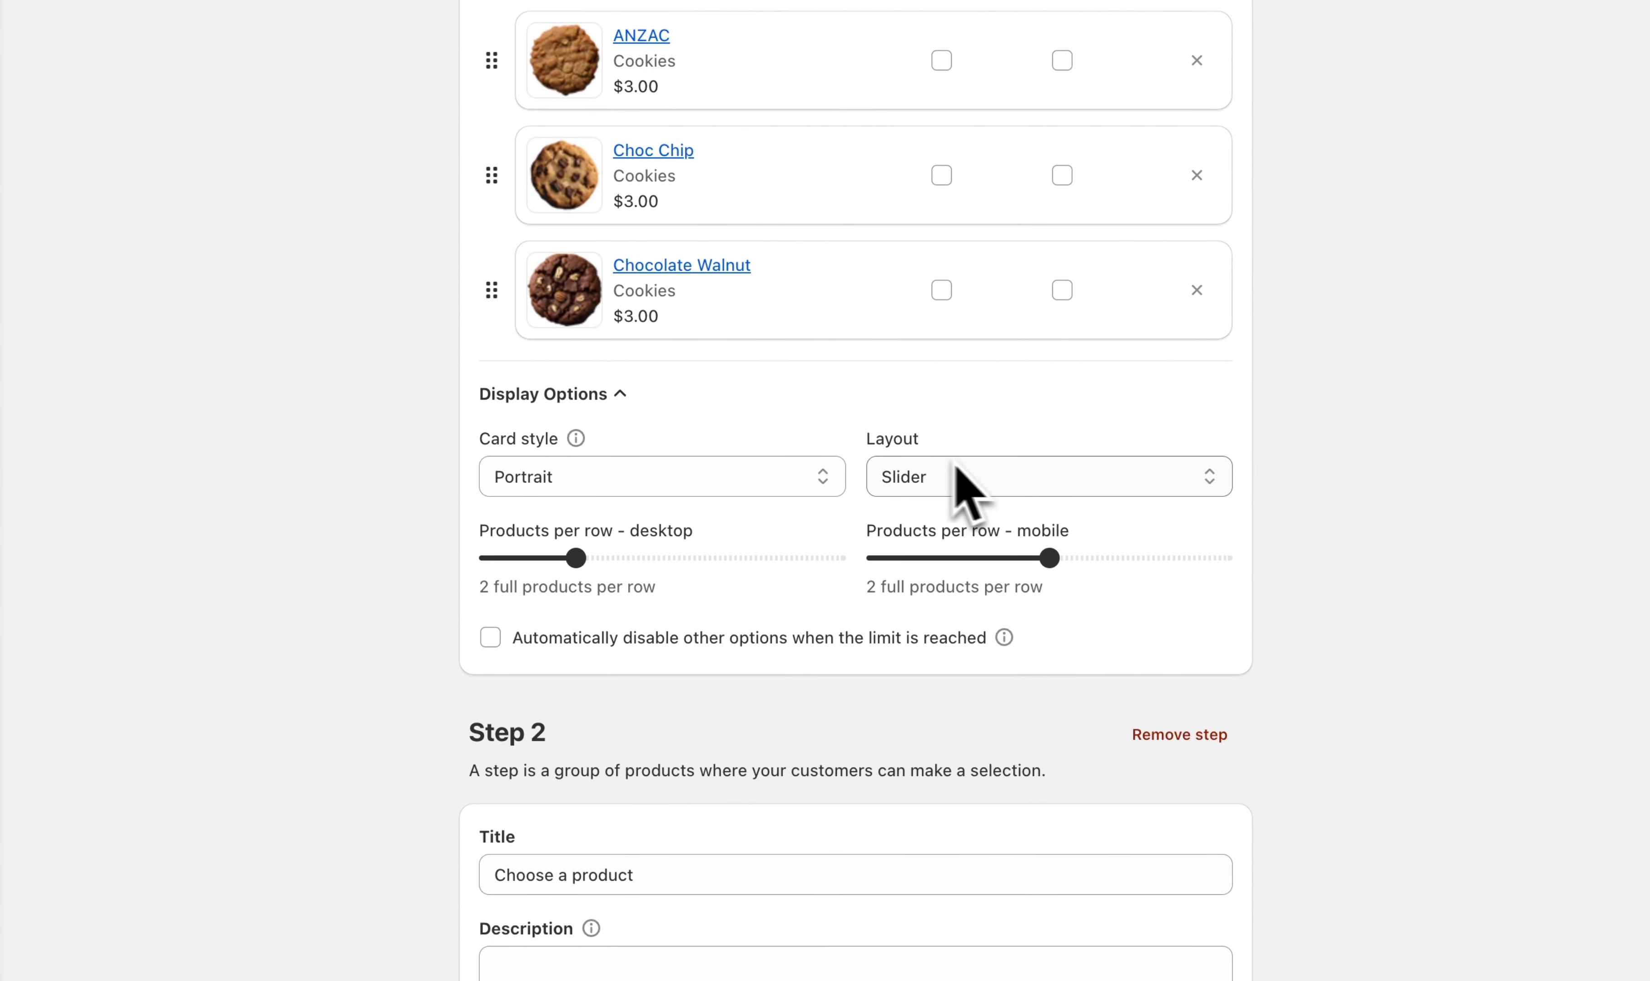
click(956, 492)
click(979, 507)
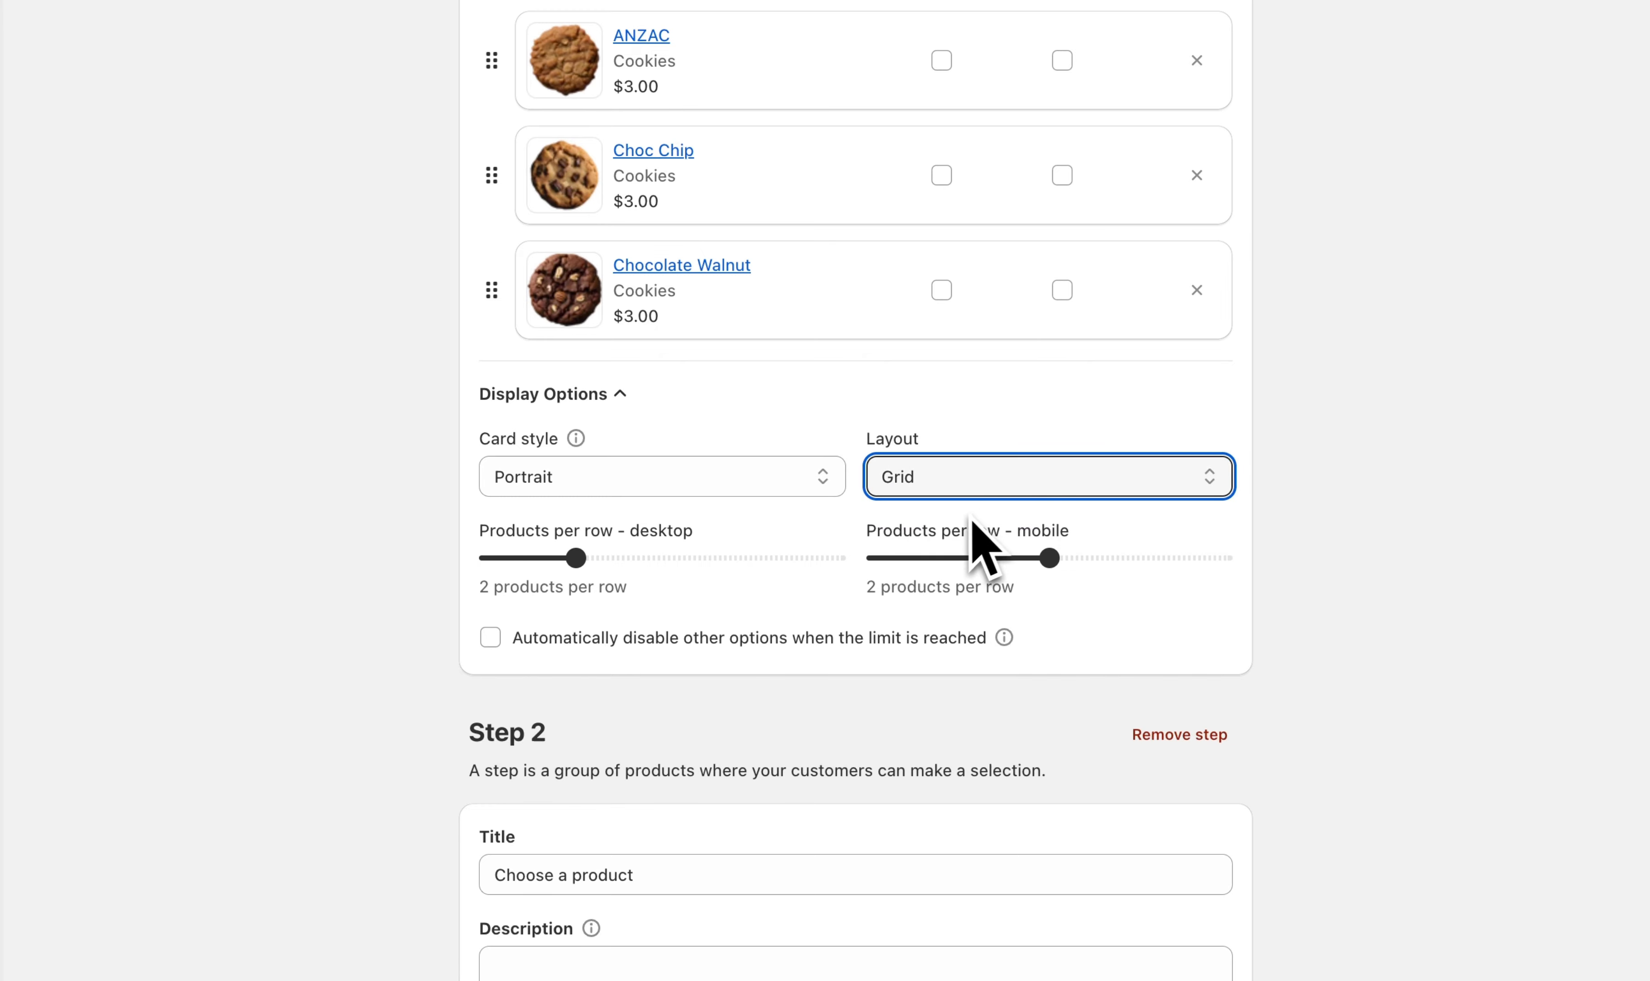
Set desktop products per row to 3 and enable automatically disabling other options when the limit is reached
click(578, 558)
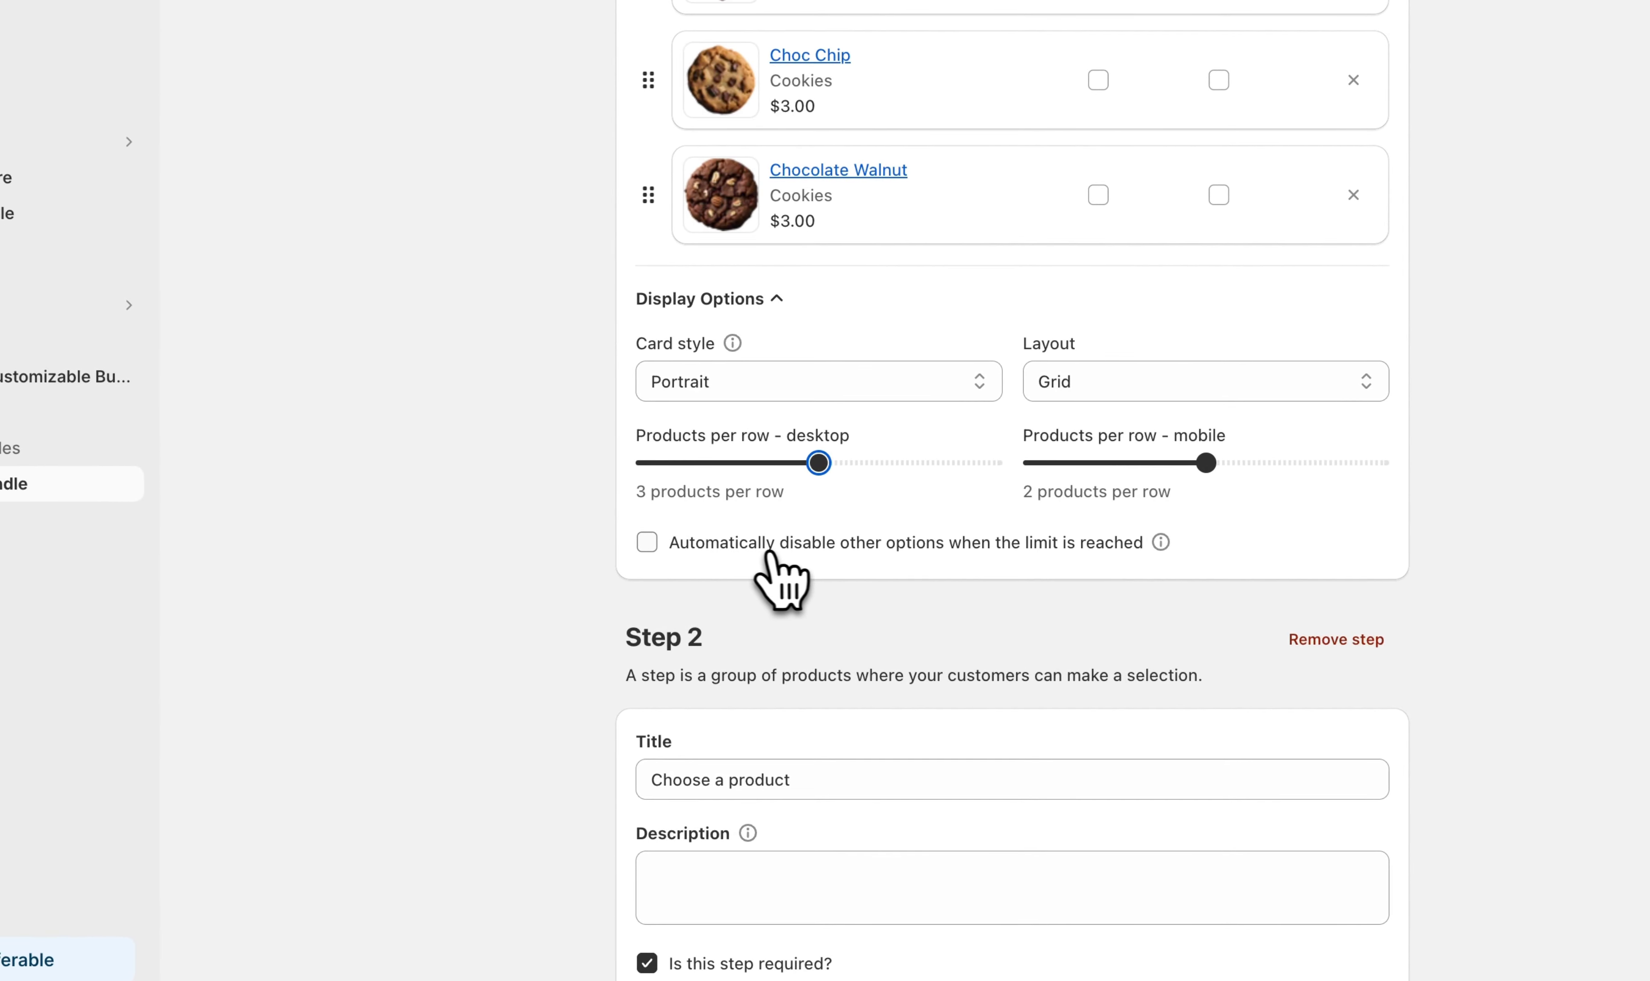
click(847, 552)
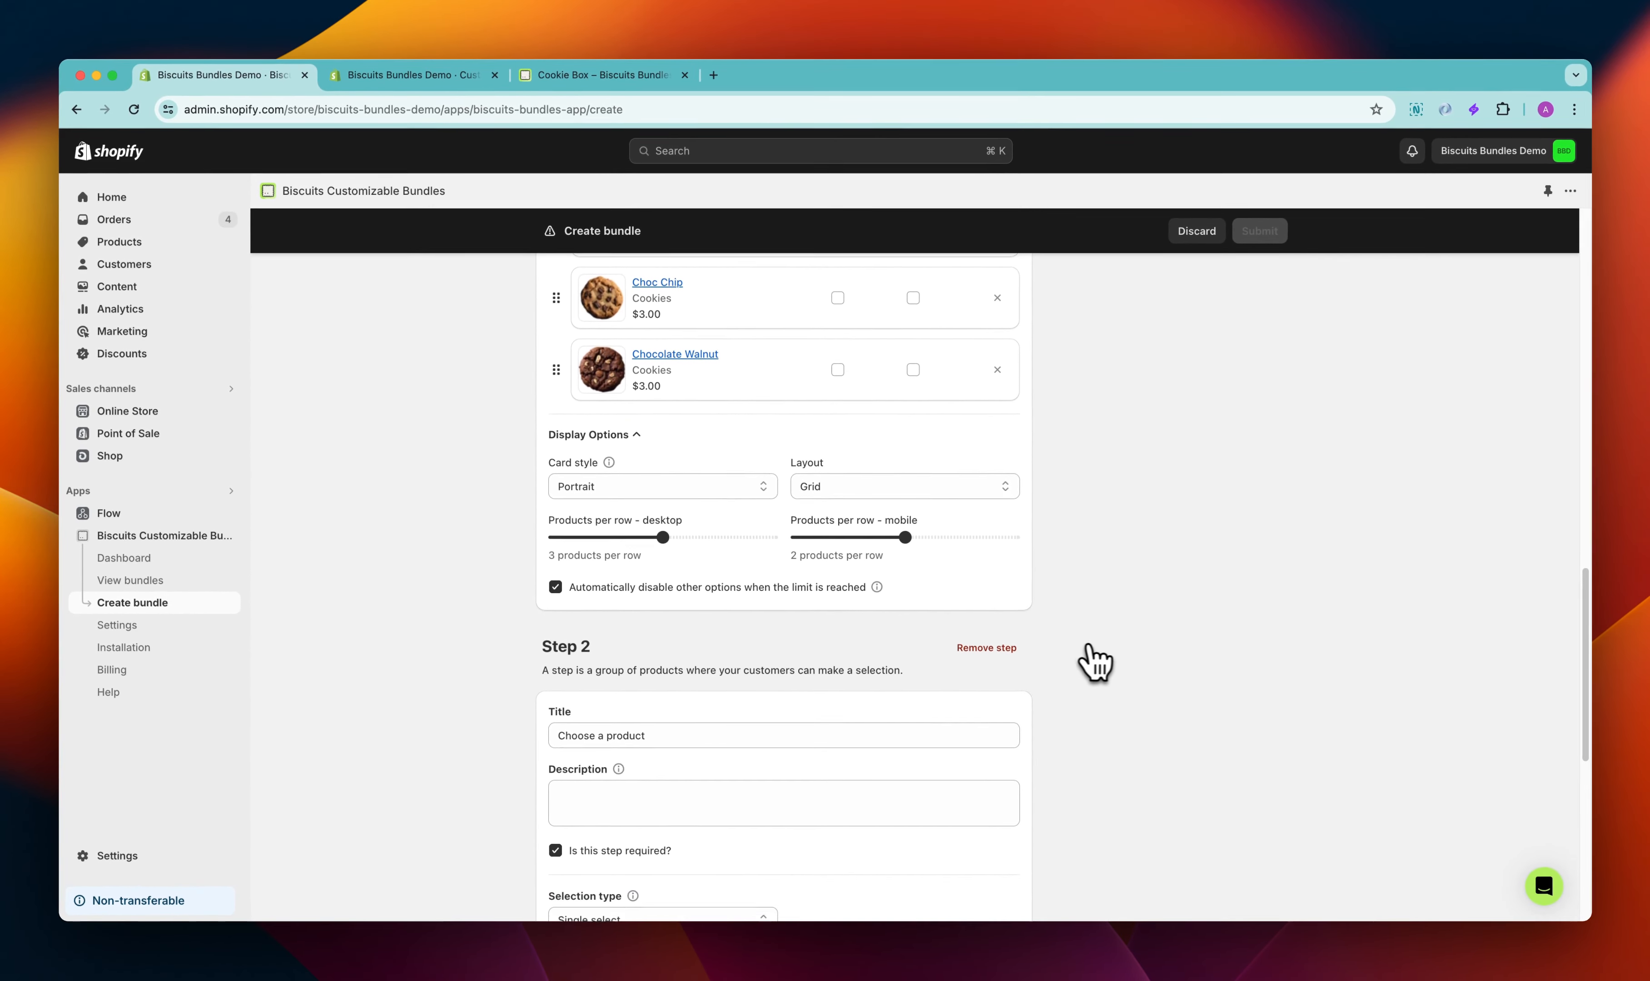
Remove Step 2 from the bundle
scroll(1098, 663, down, 3)
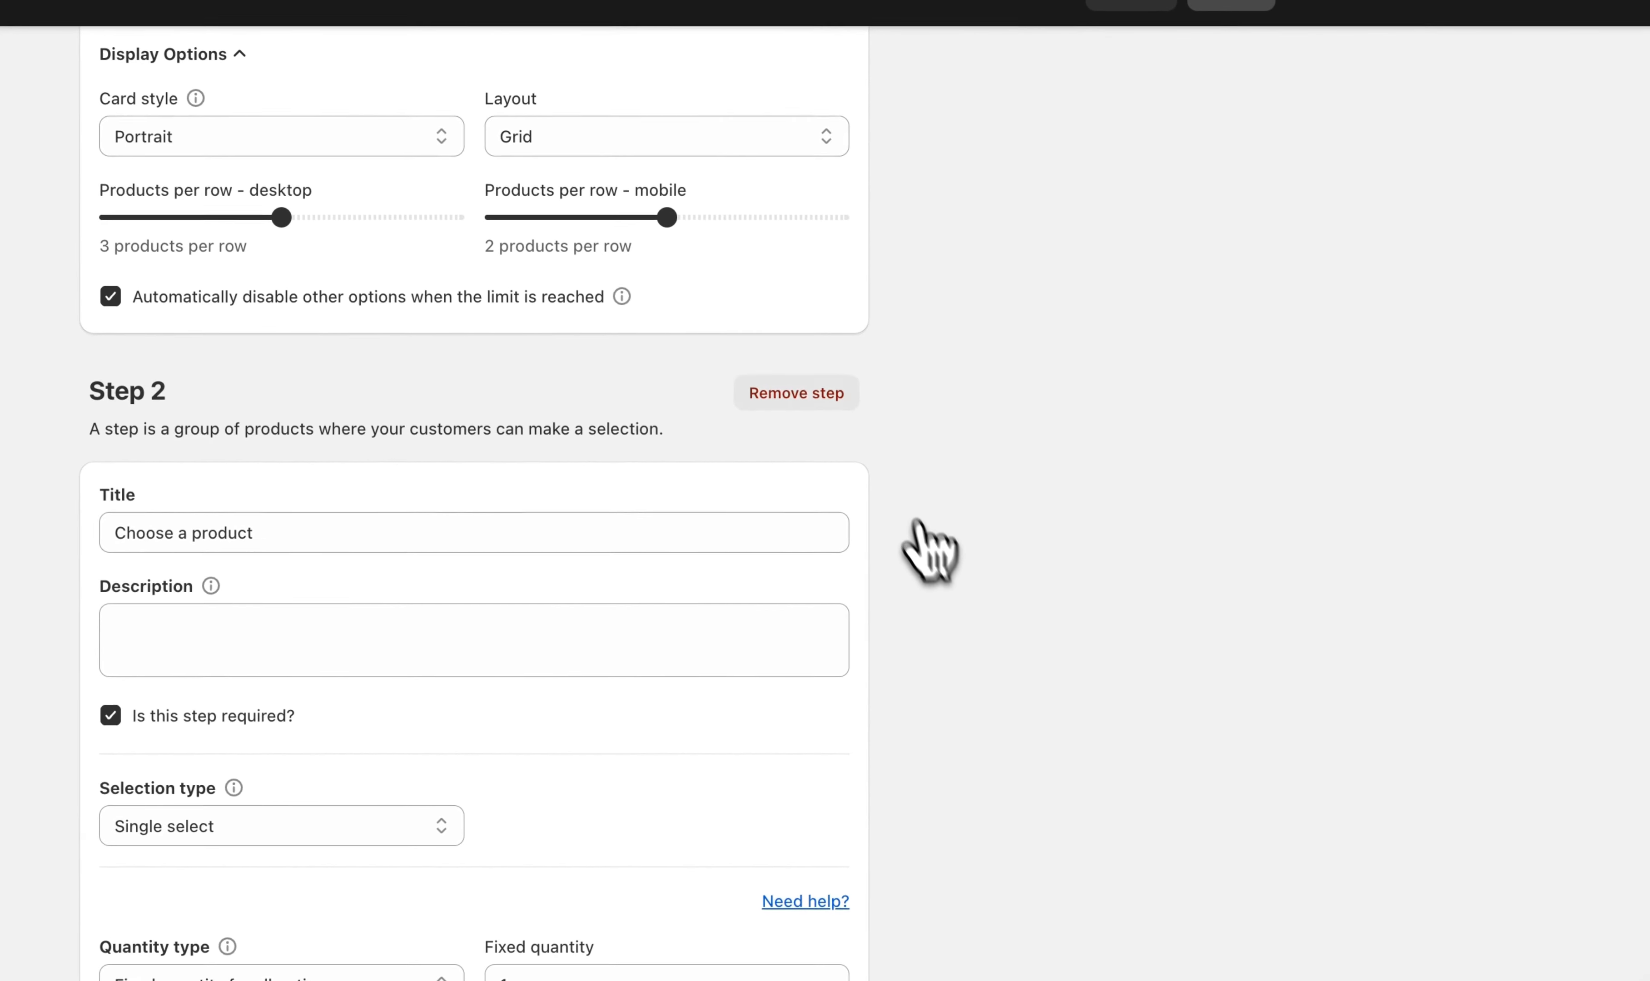
click(840, 396)
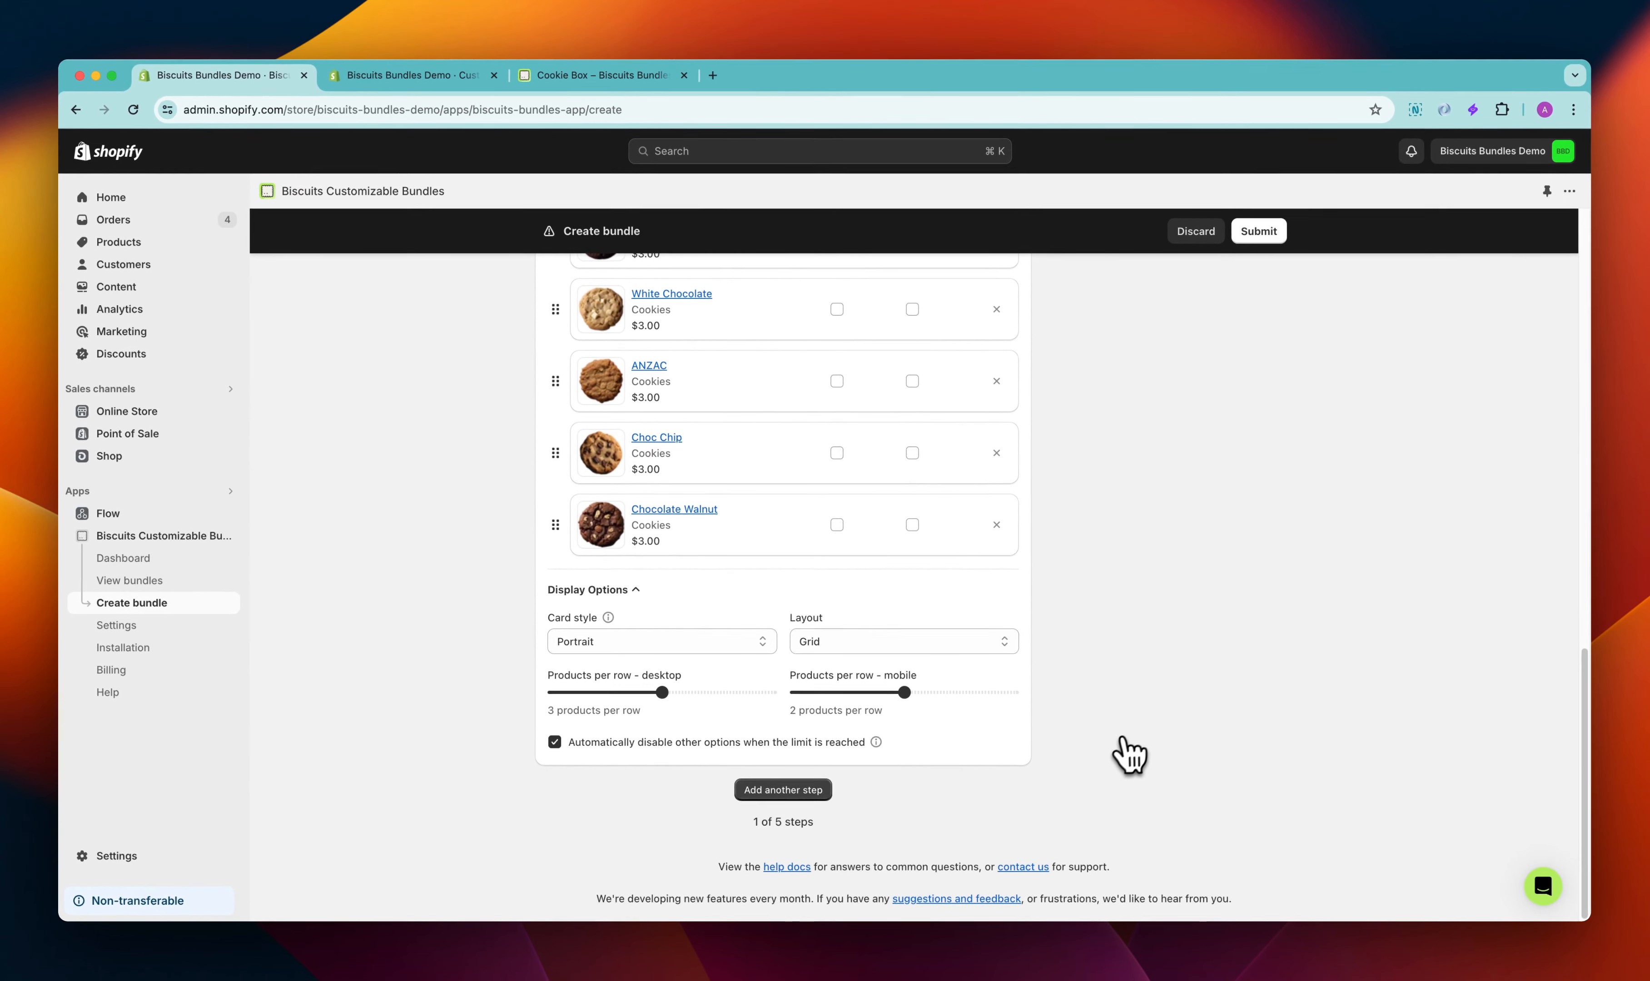
Set the bundle's fixed total price value to $14.99
scroll(1112, 763, up, 10)
scroll(1115, 767, up, 4)
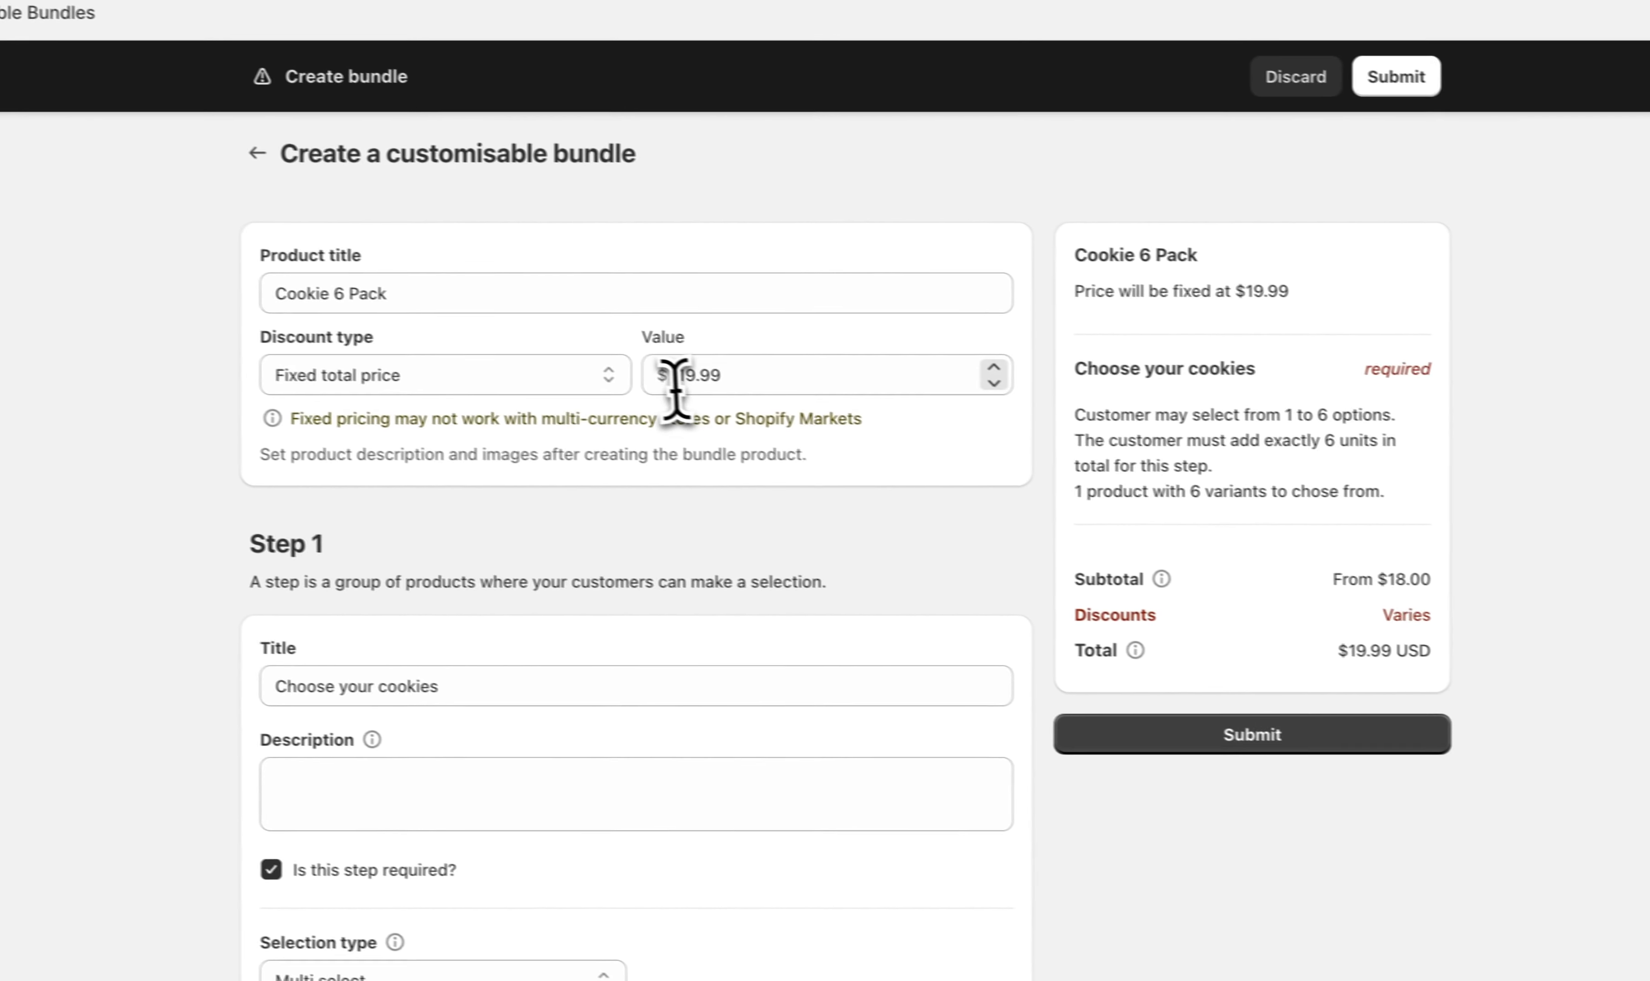
click(696, 378)
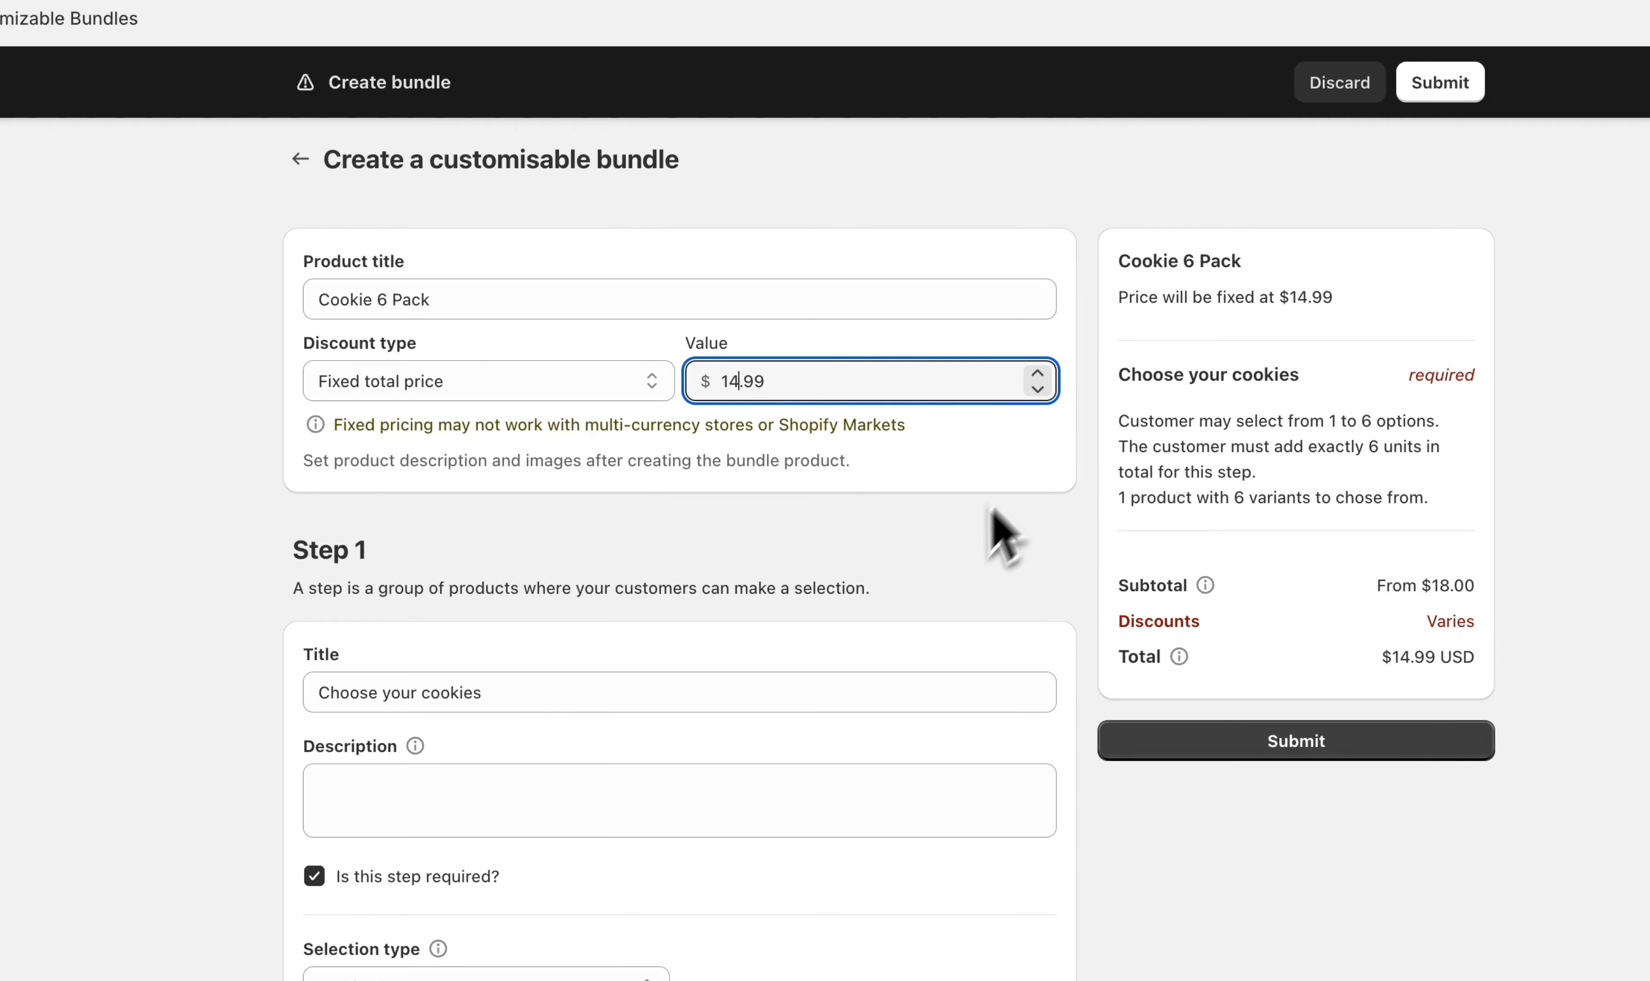
click(907, 601)
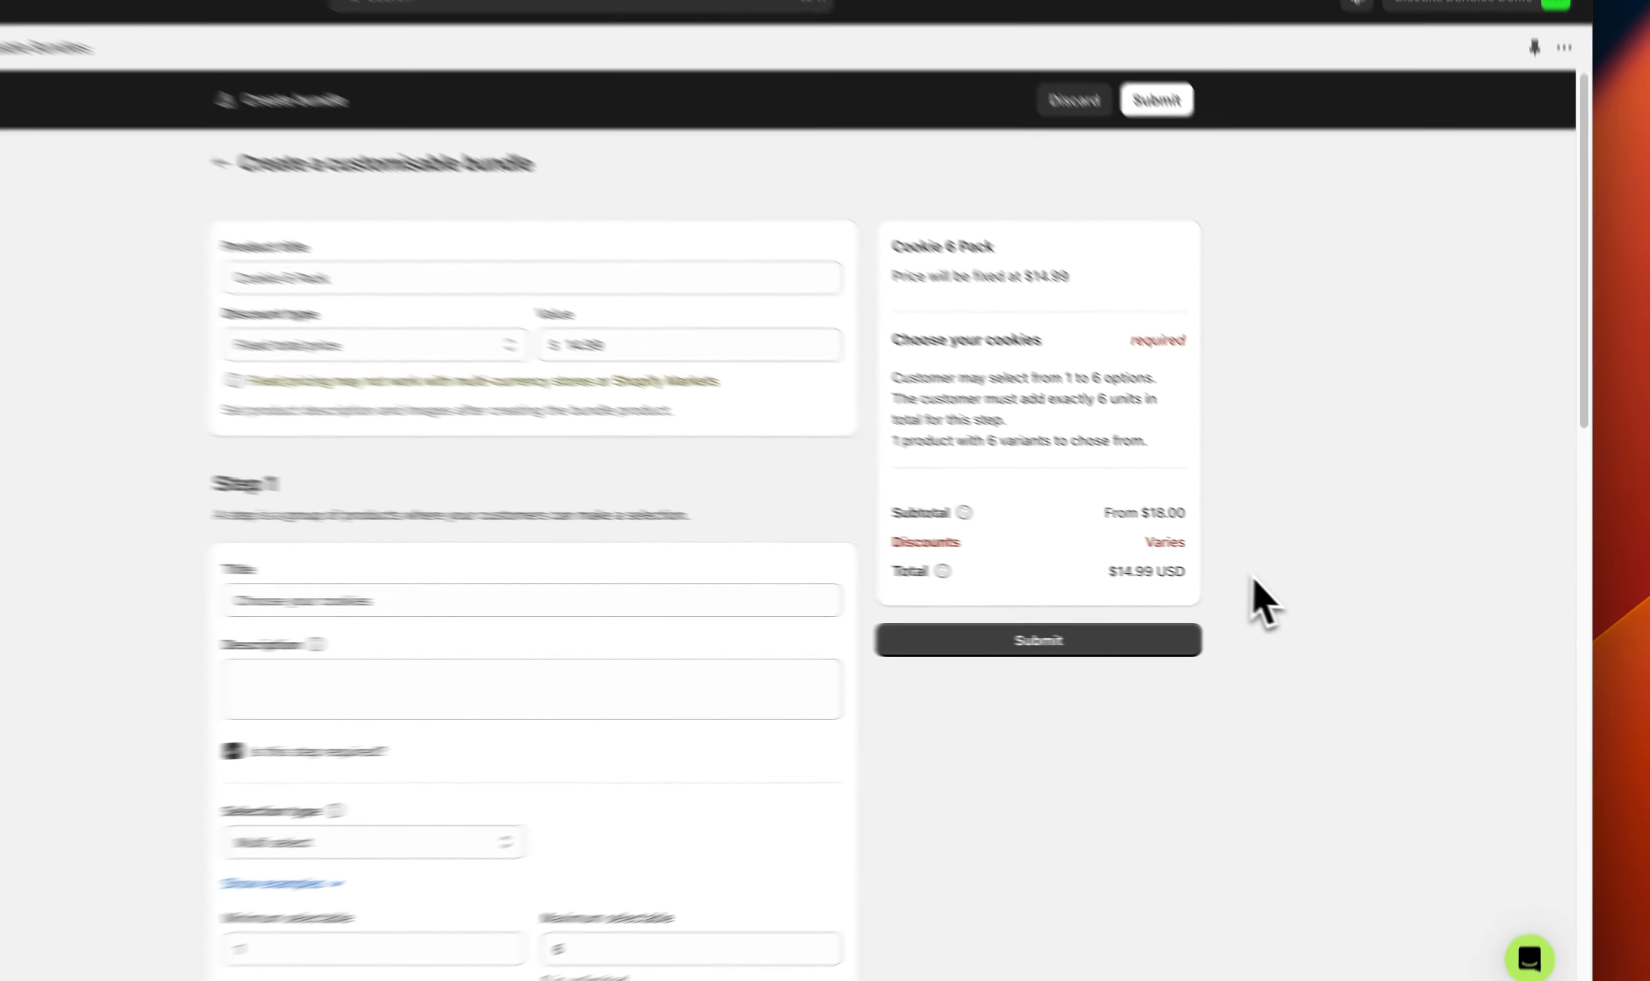
Submit the Cookie 6 Pack bundle
scroll(1340, 663, down, 10)
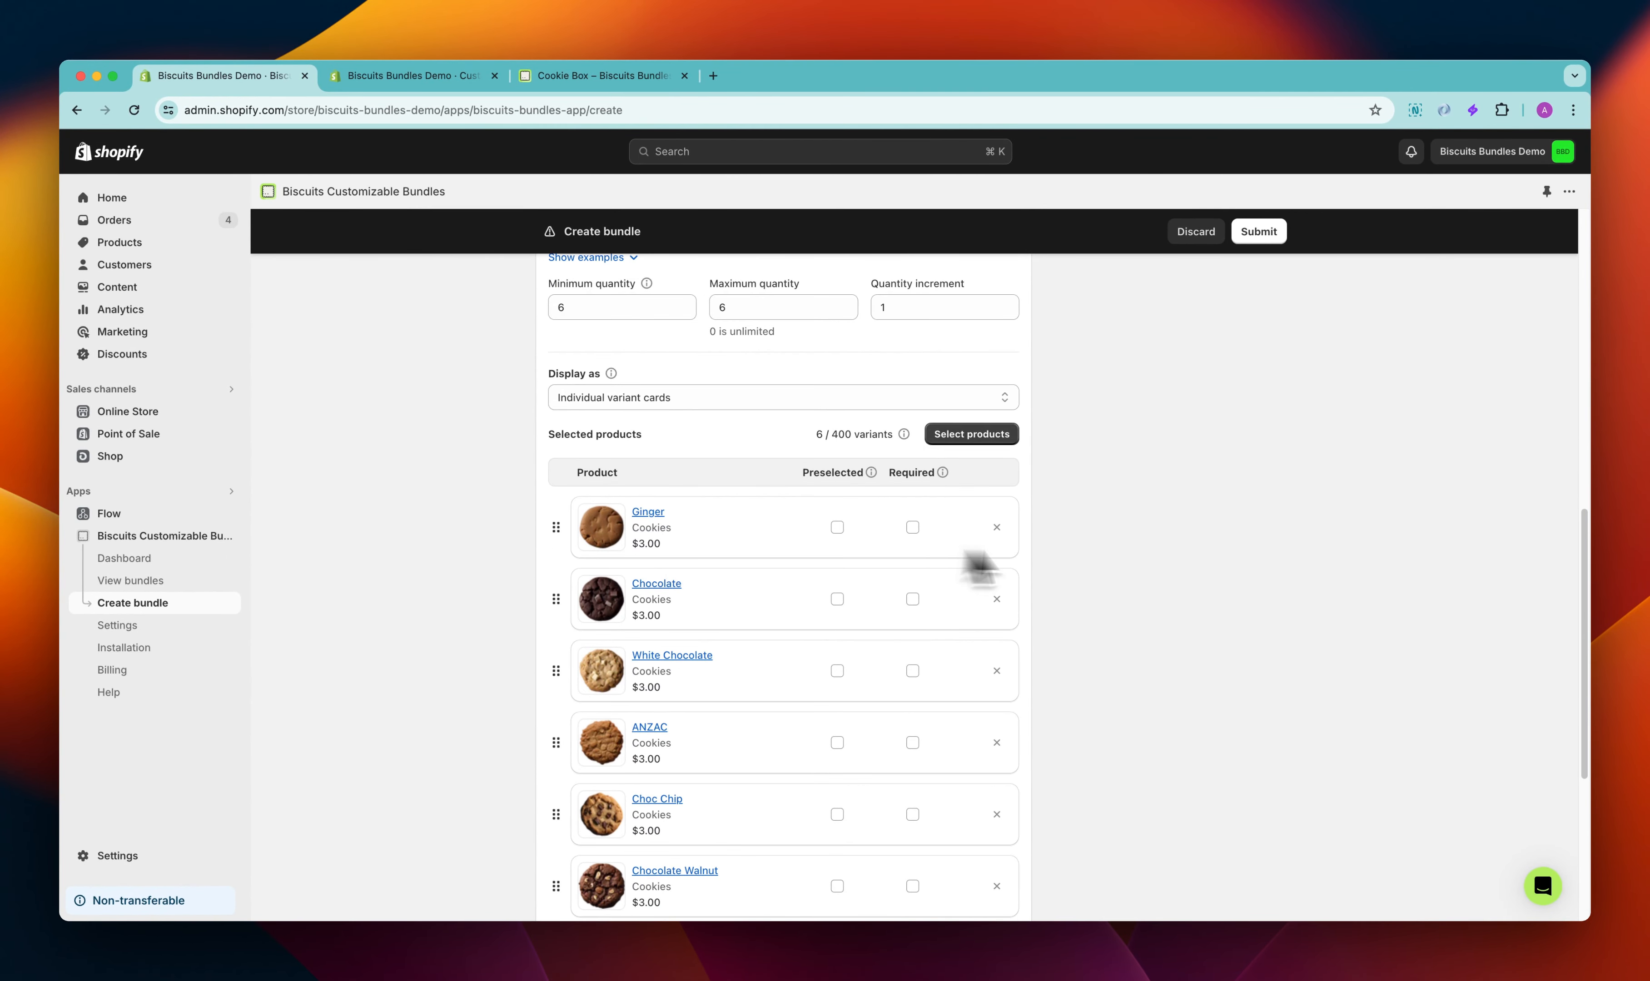
scroll(1238, 589, up, 10)
click(1160, 653)
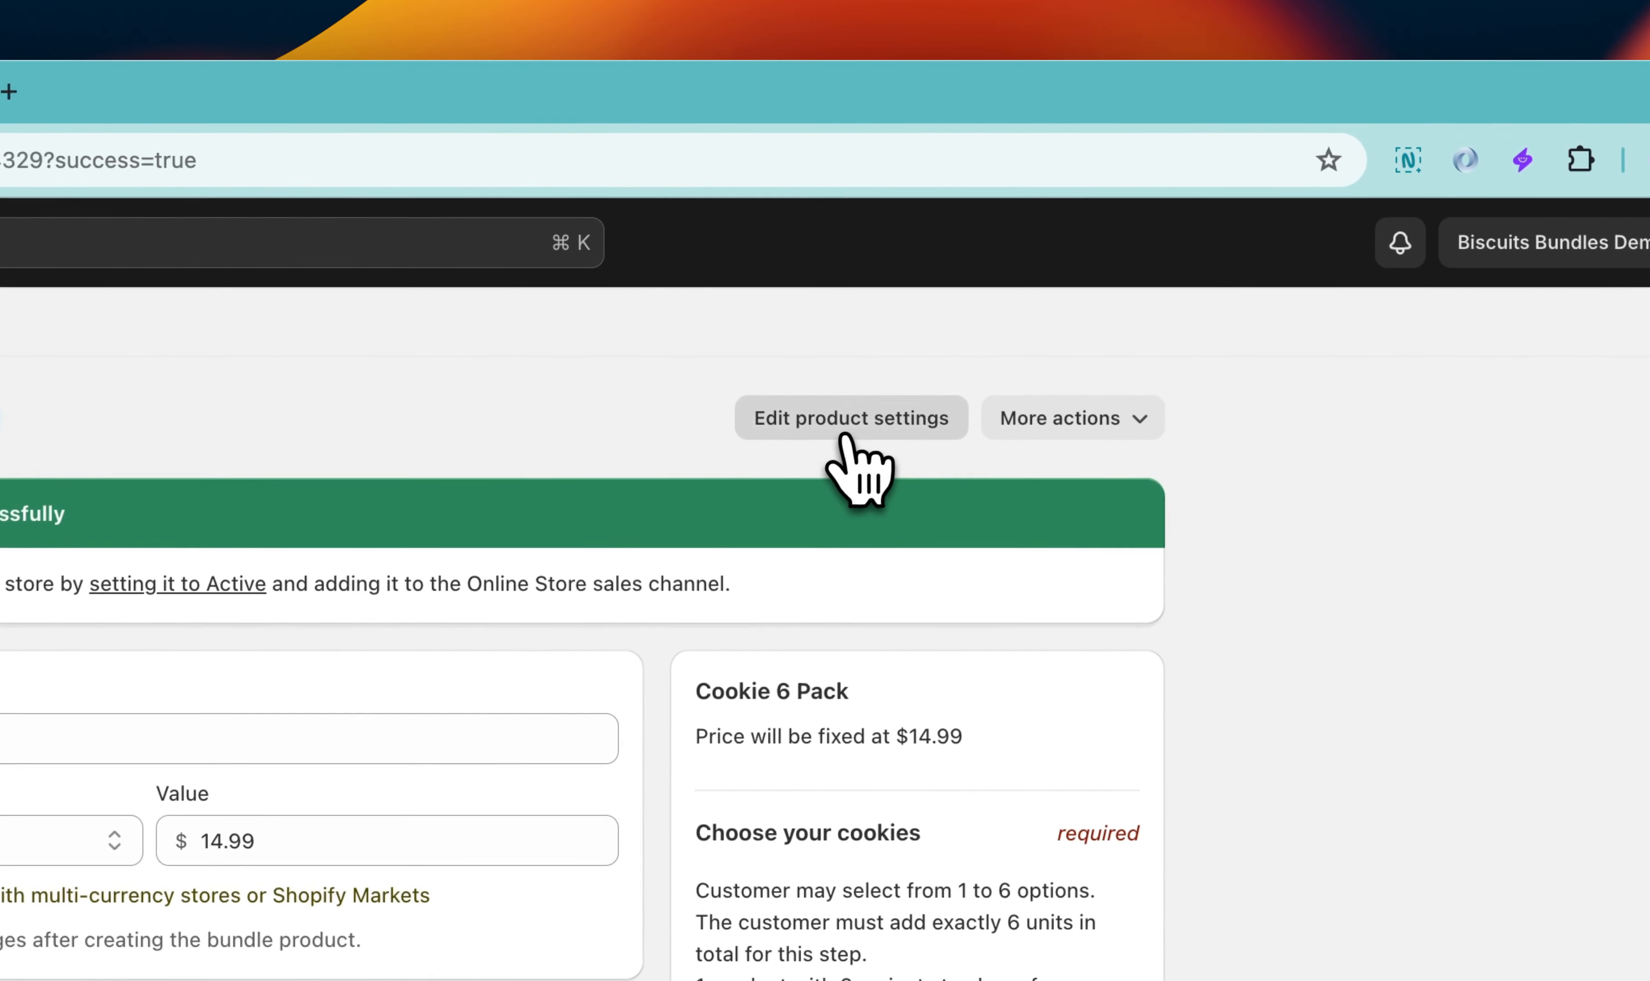
Open the bundle's product settings and set its status to Active
click(845, 441)
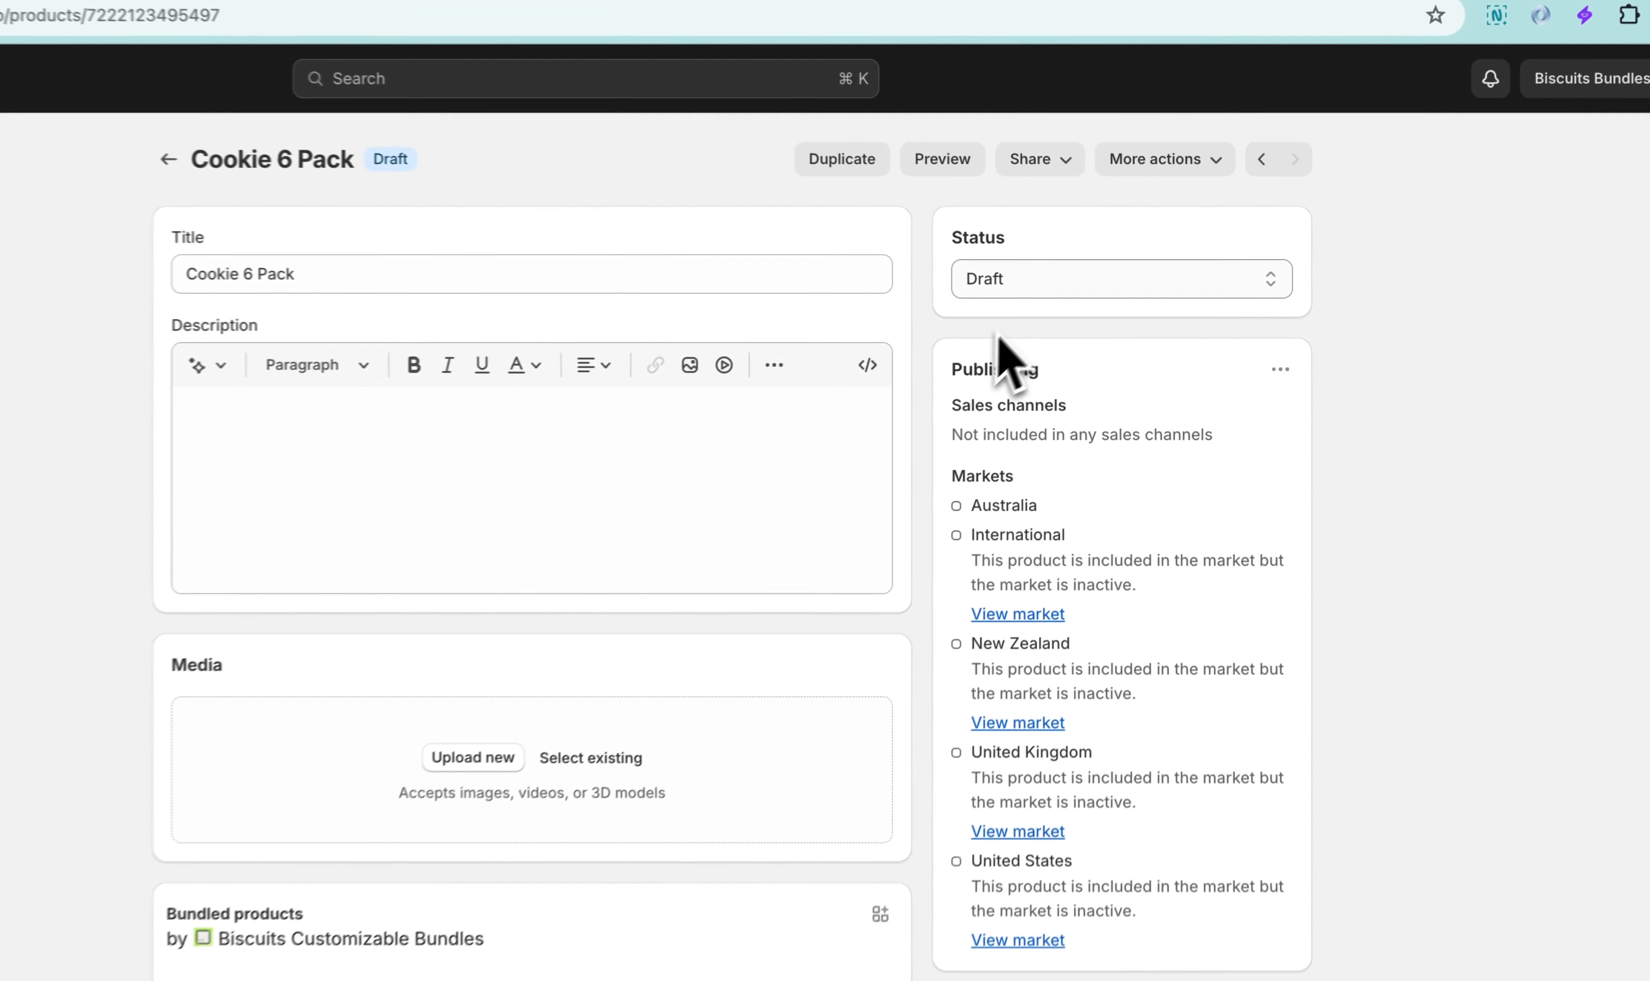
click(1131, 283)
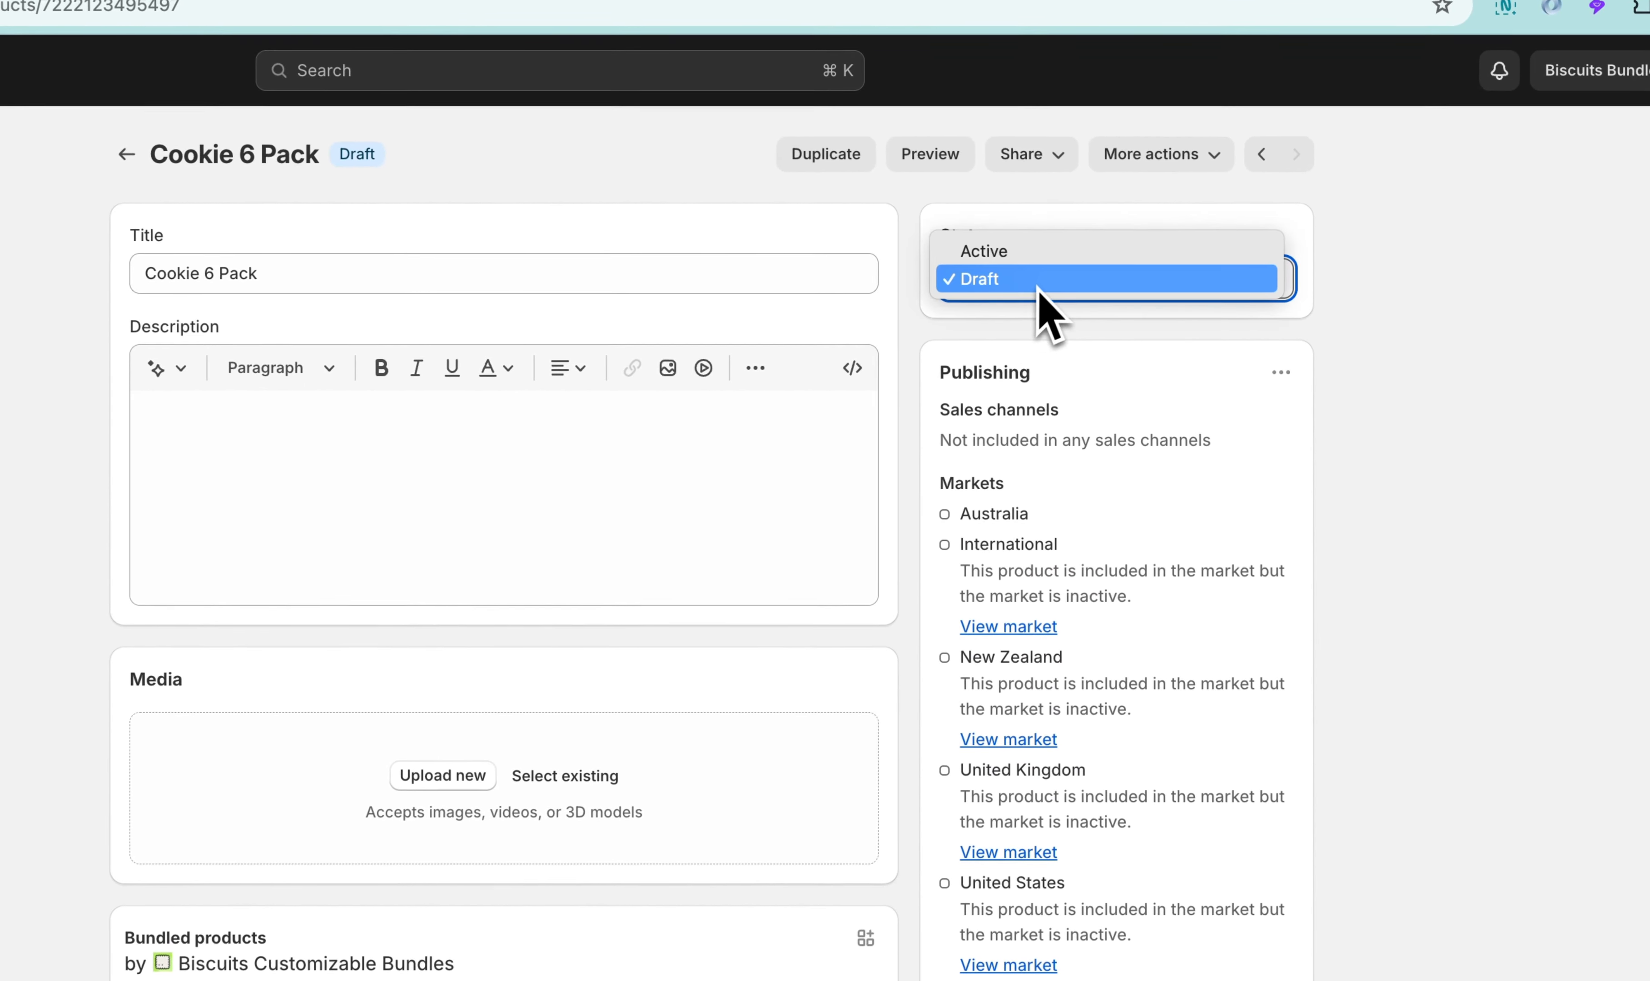
click(1047, 258)
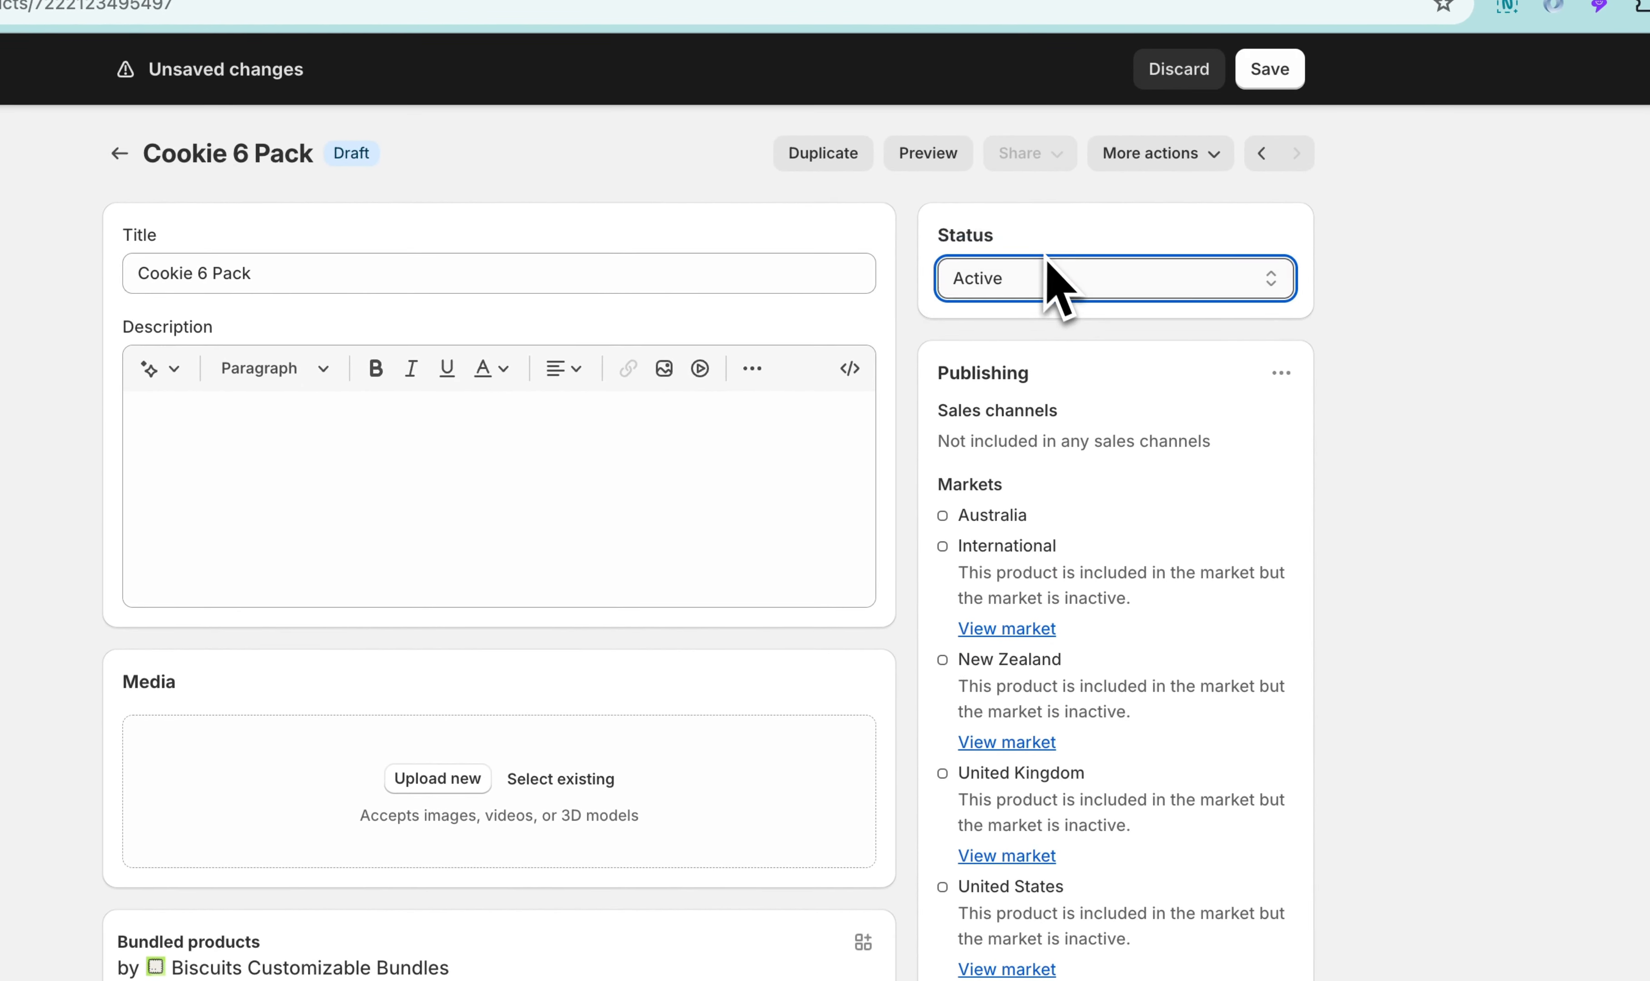
Add the product to the Online Store sales channel and save the product
click(1281, 373)
click(1213, 432)
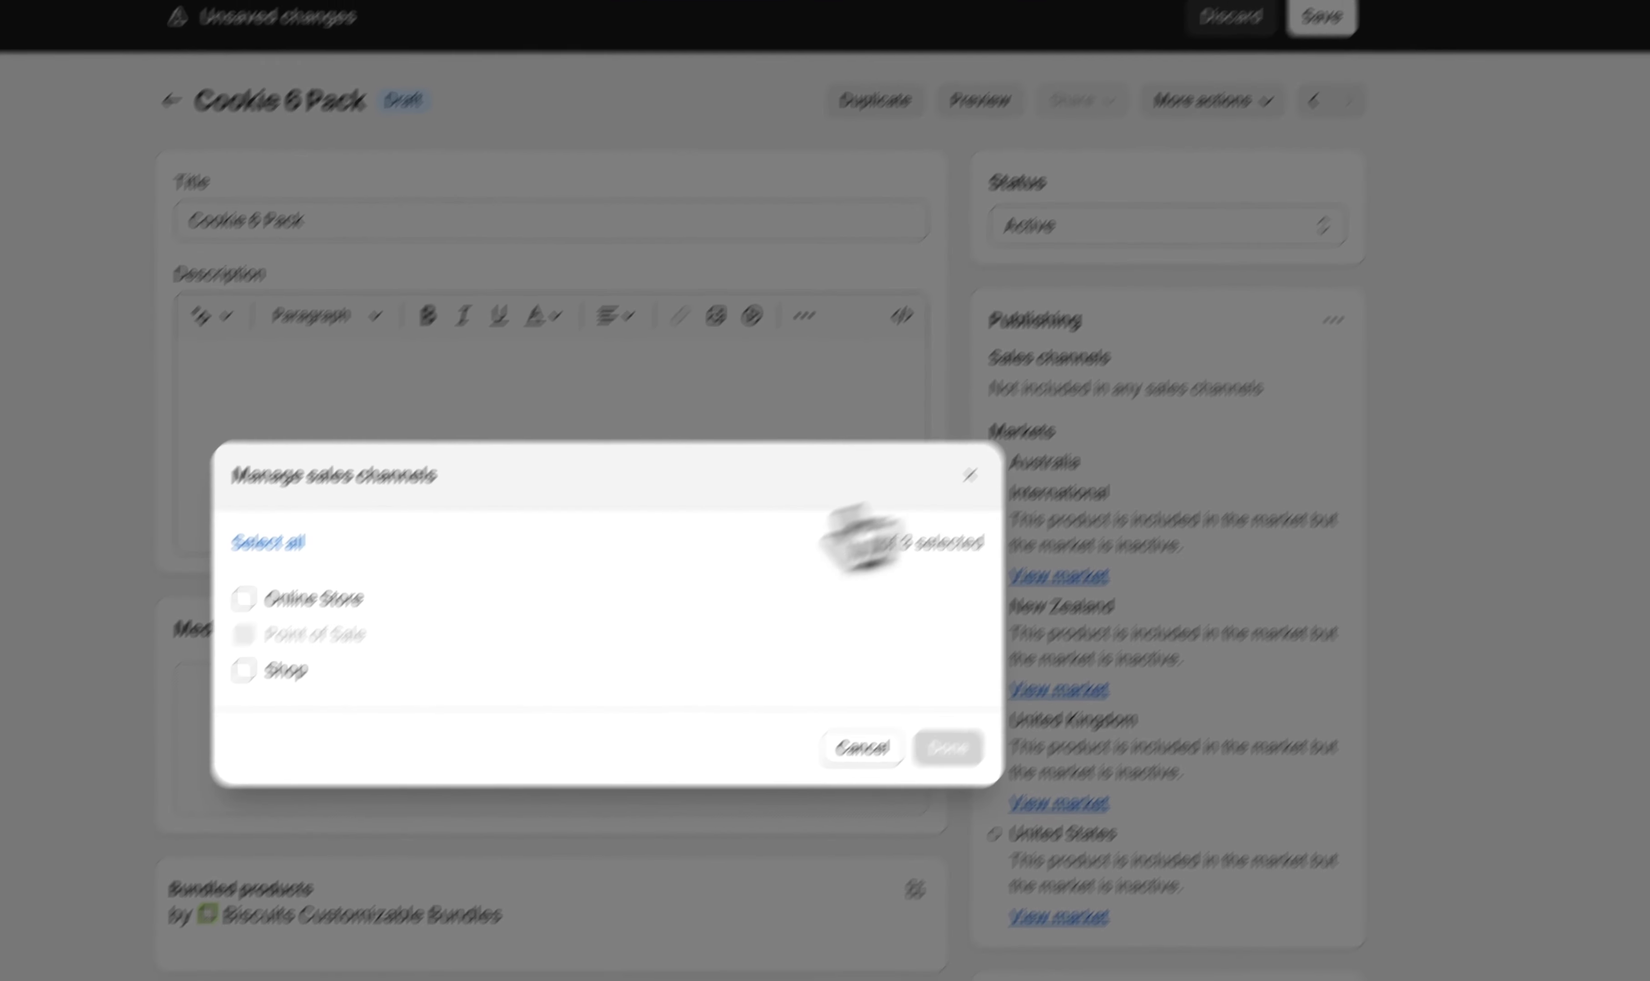
click(305, 653)
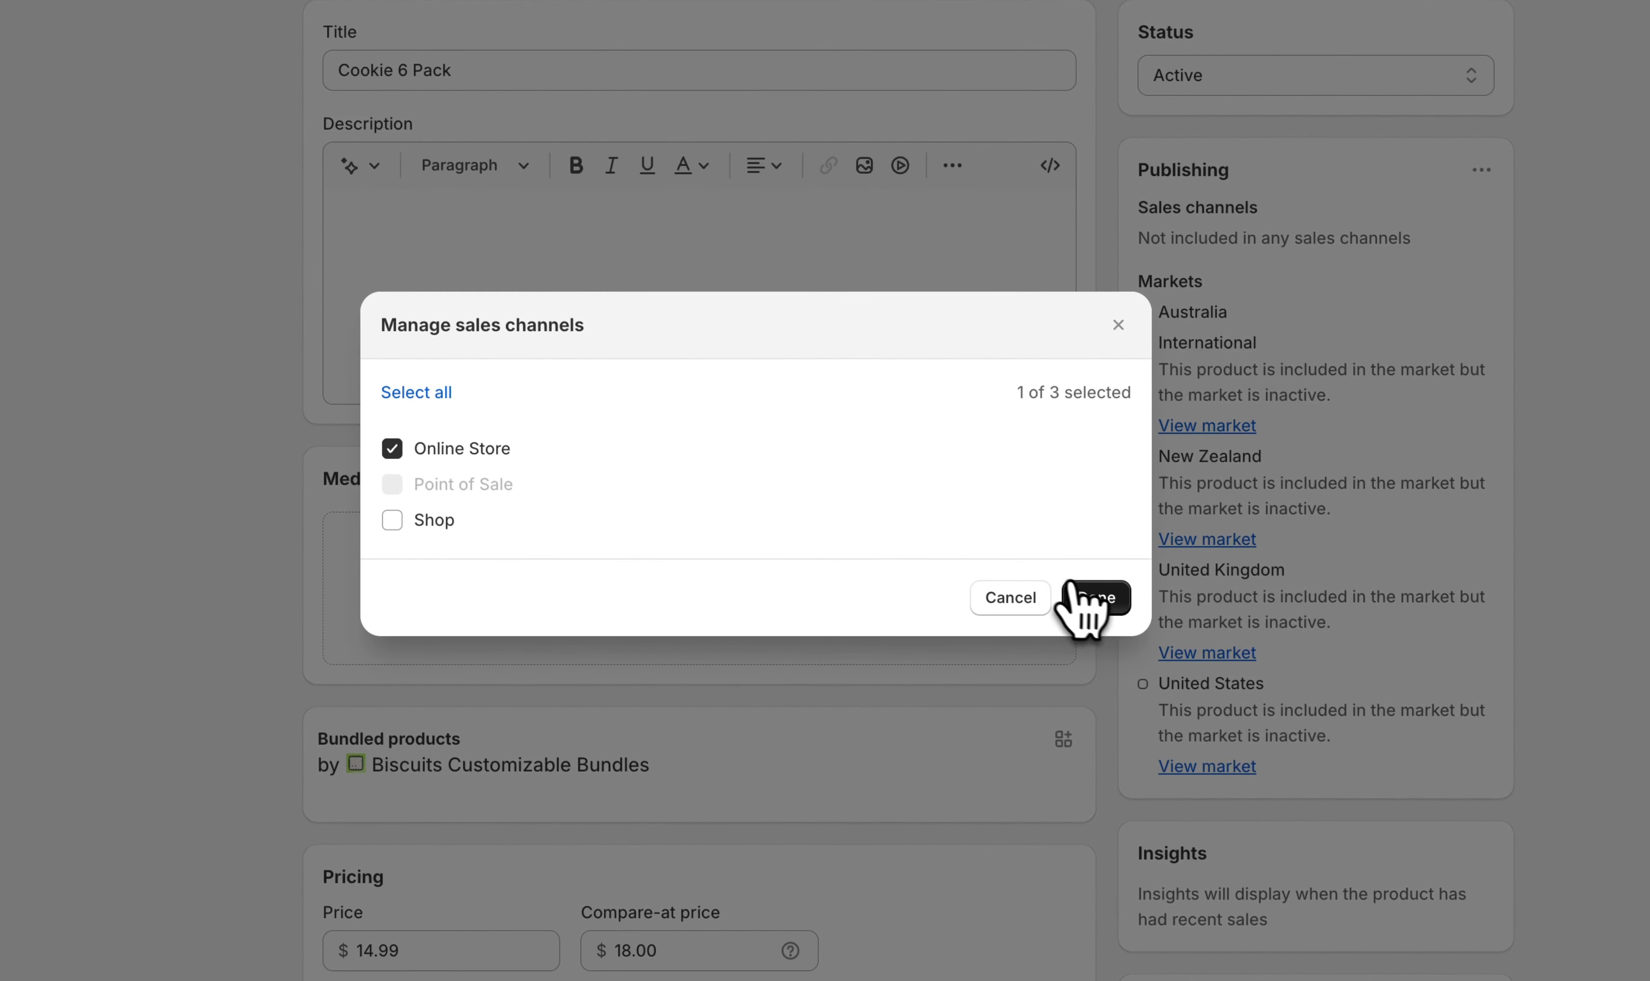
click(1098, 600)
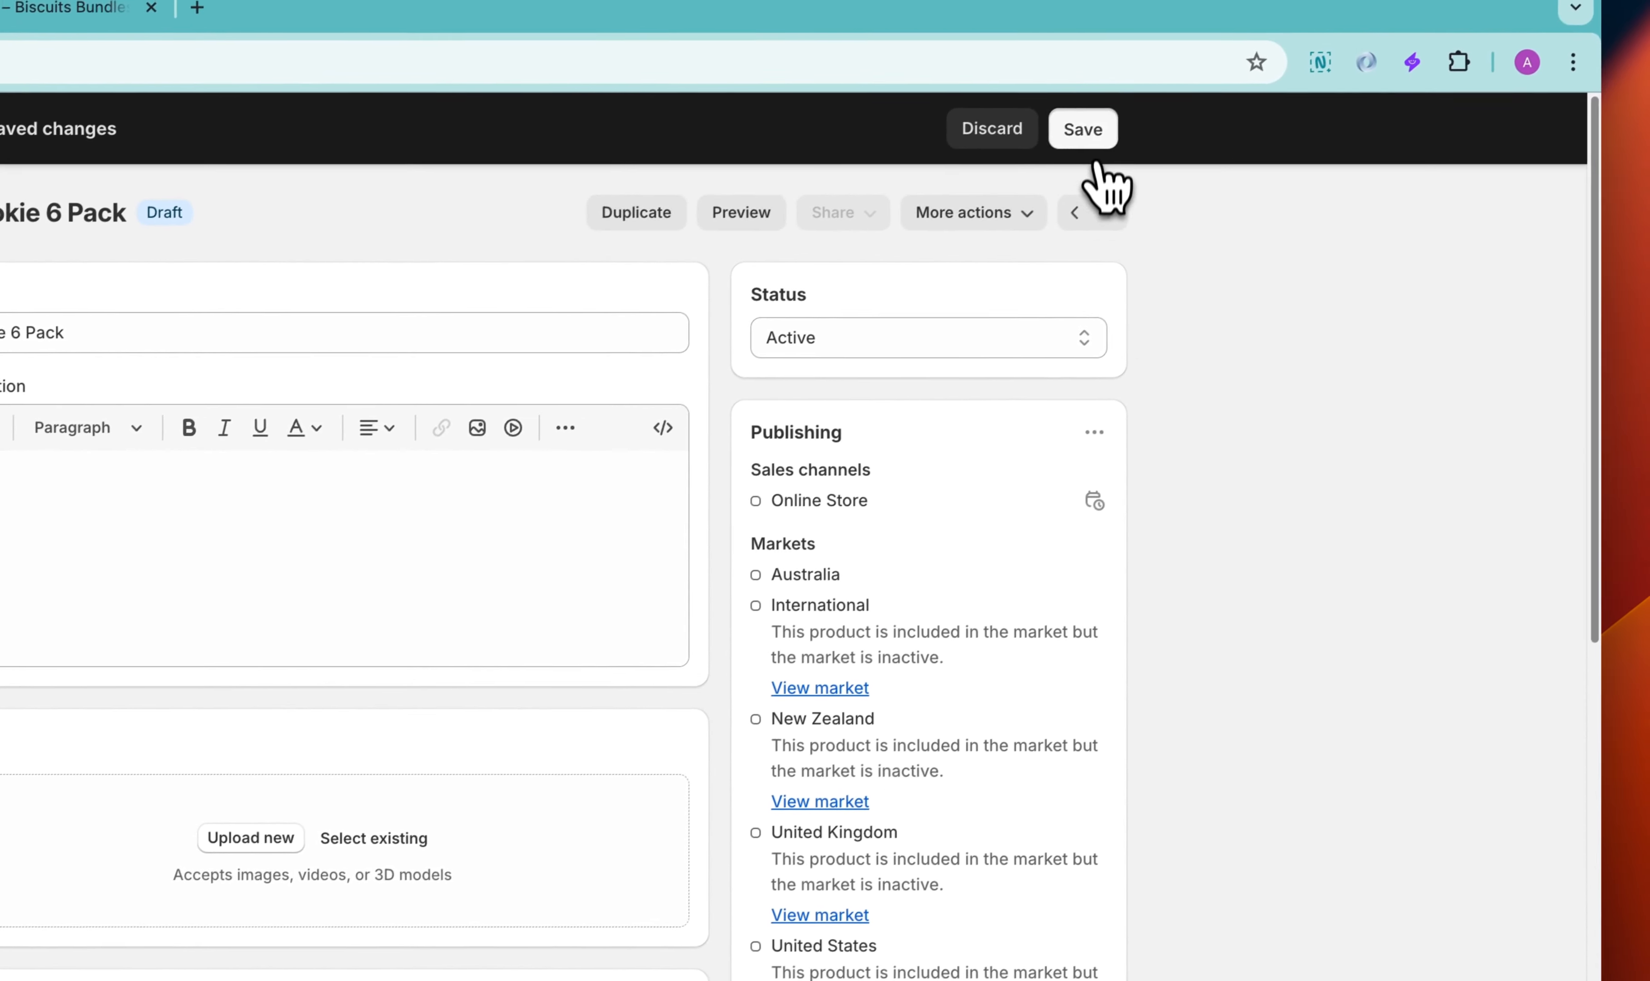
click(1083, 129)
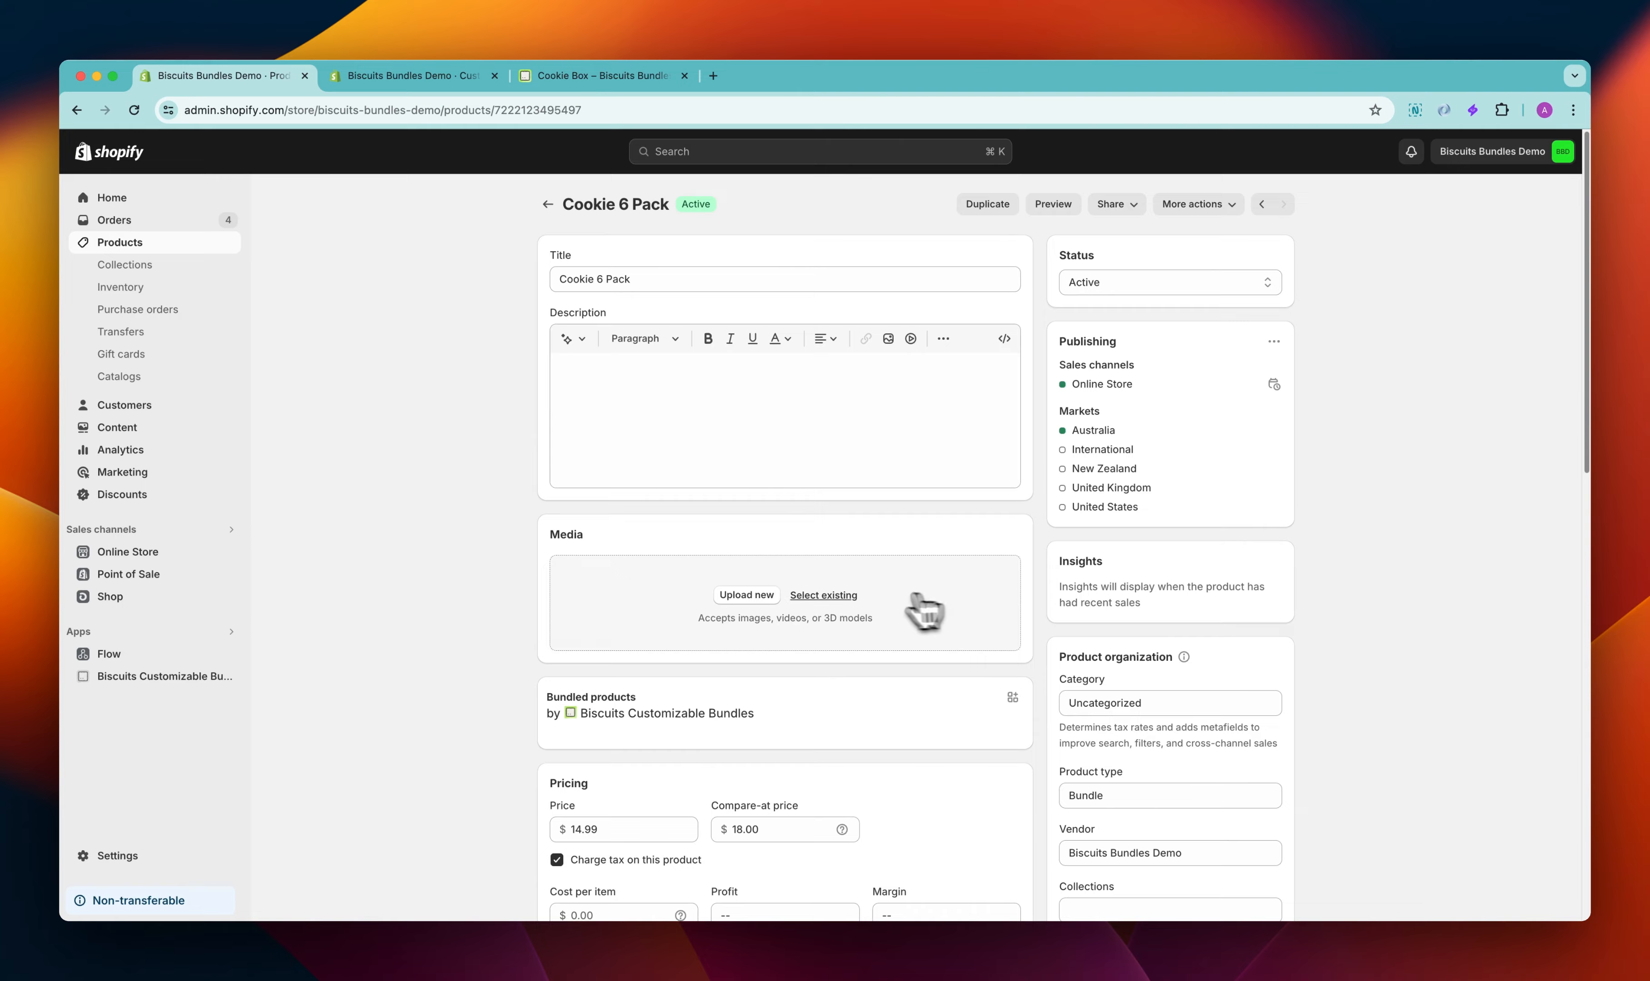
Add an existing cookie box image to the product's media
click(826, 595)
scroll(848, 599, down, 5)
click(754, 386)
click(1175, 838)
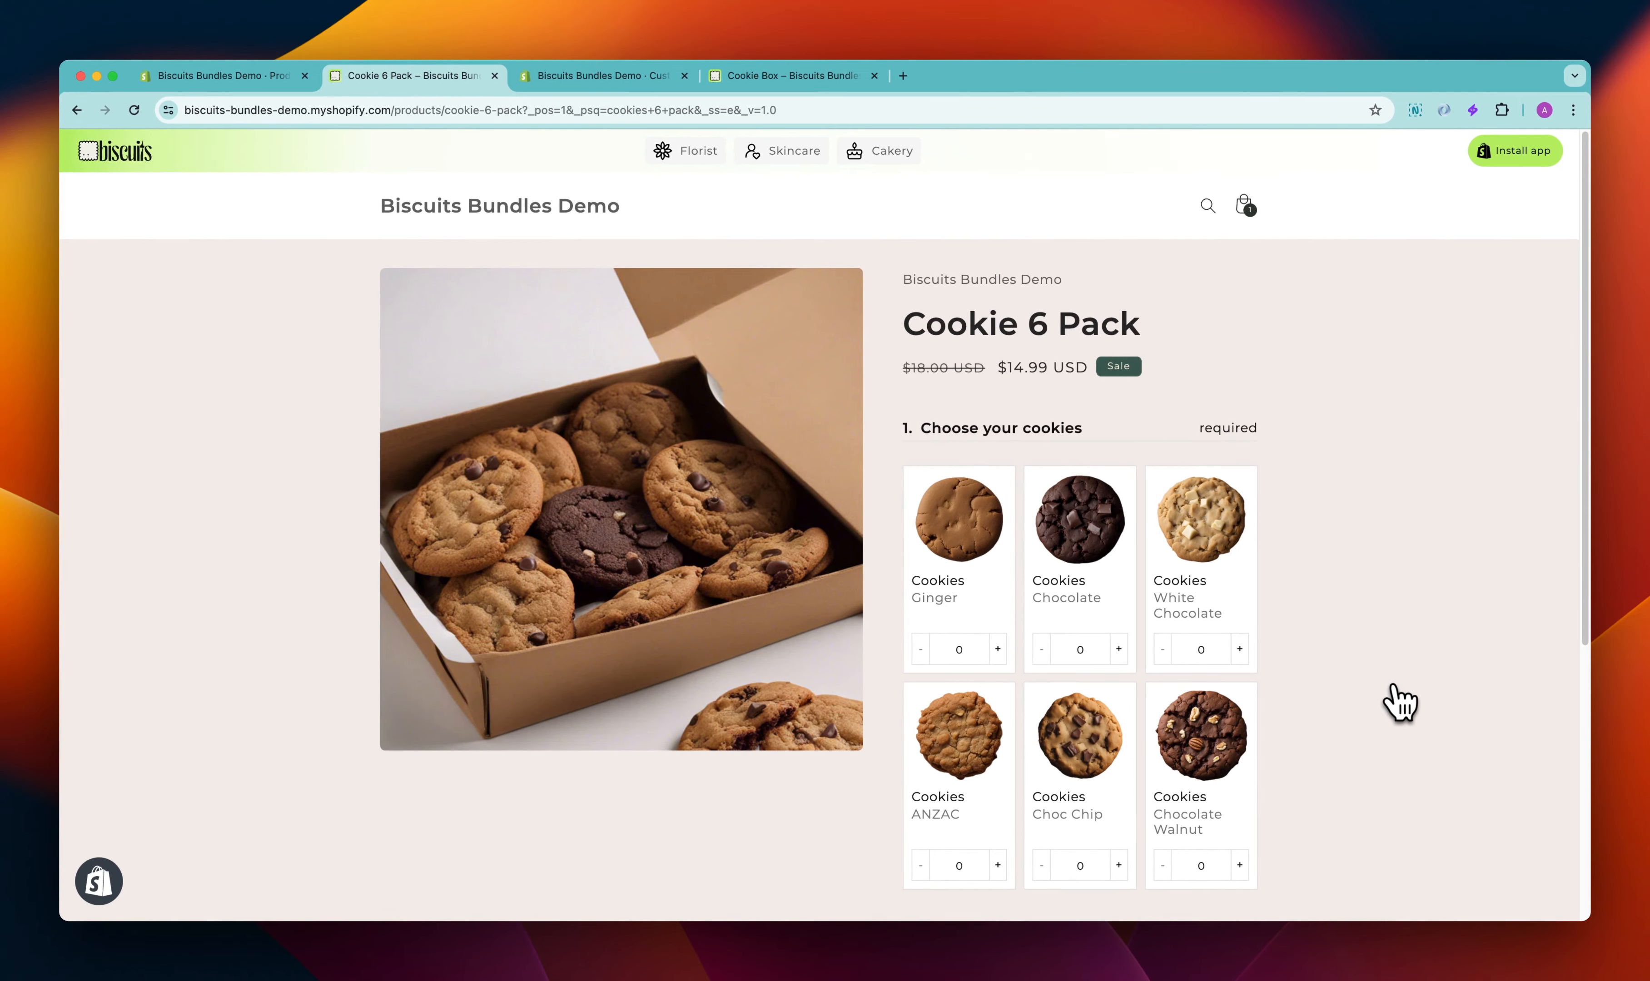
On the storefront product page, choose 1 Chocolate, 3 Ginger, 1 ANZAC and 1 Choc Chip cookies
scroll(1404, 708, down, 1)
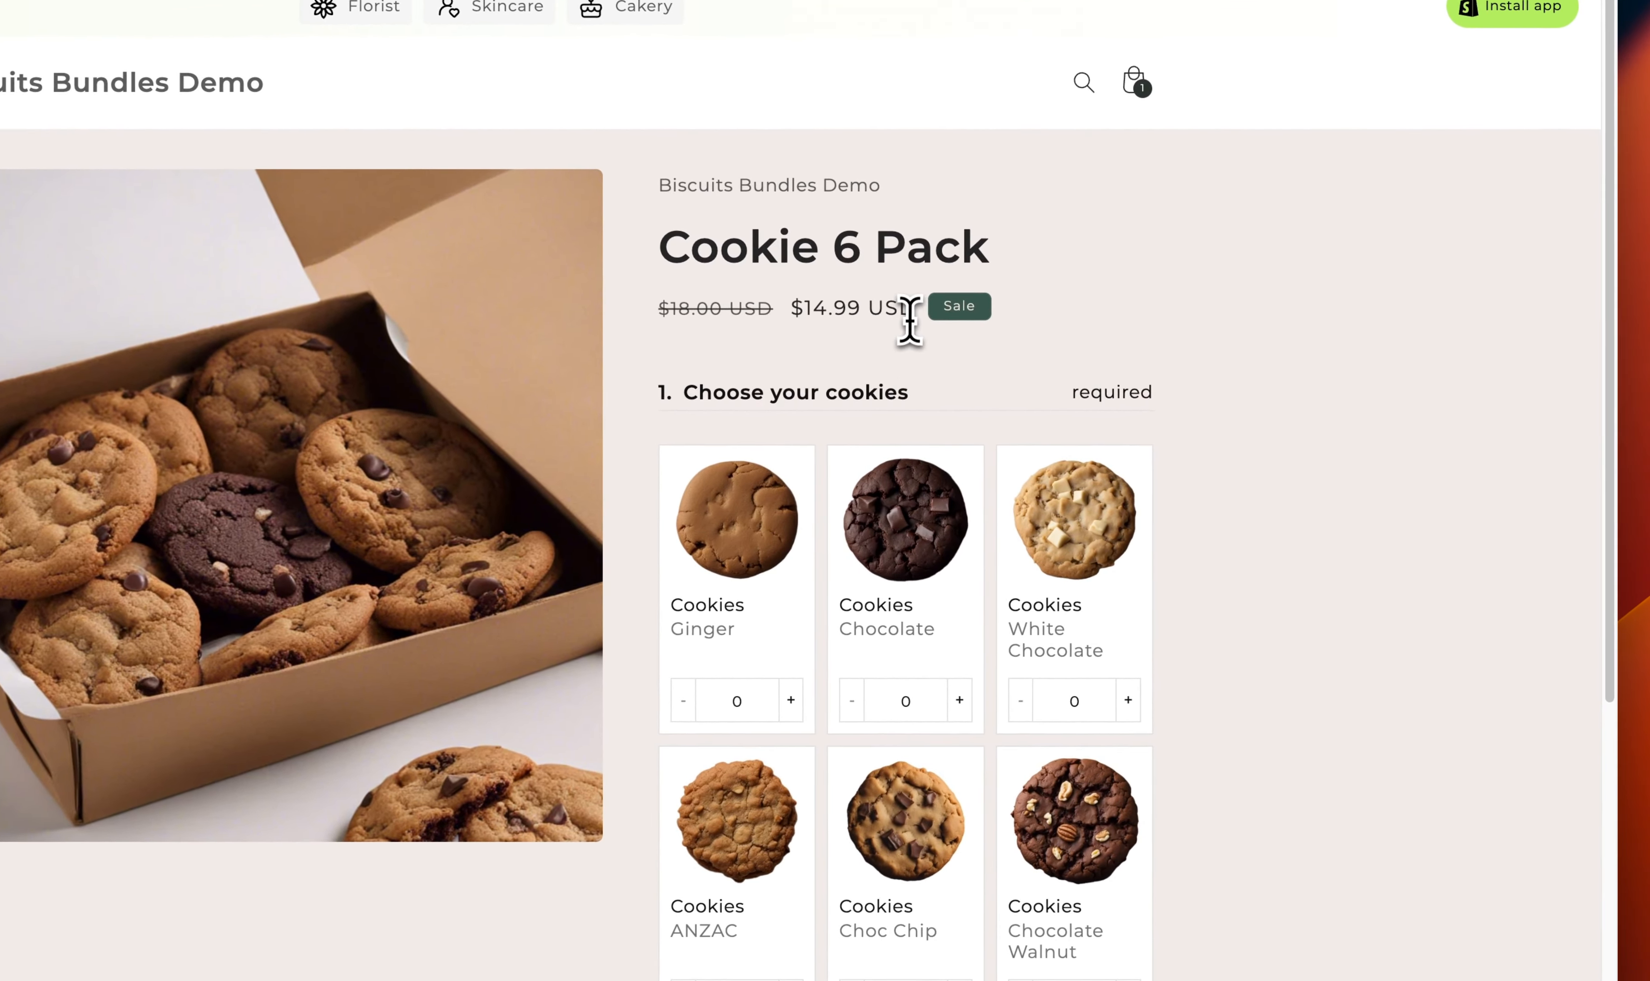
drag(1083, 366, 1008, 367)
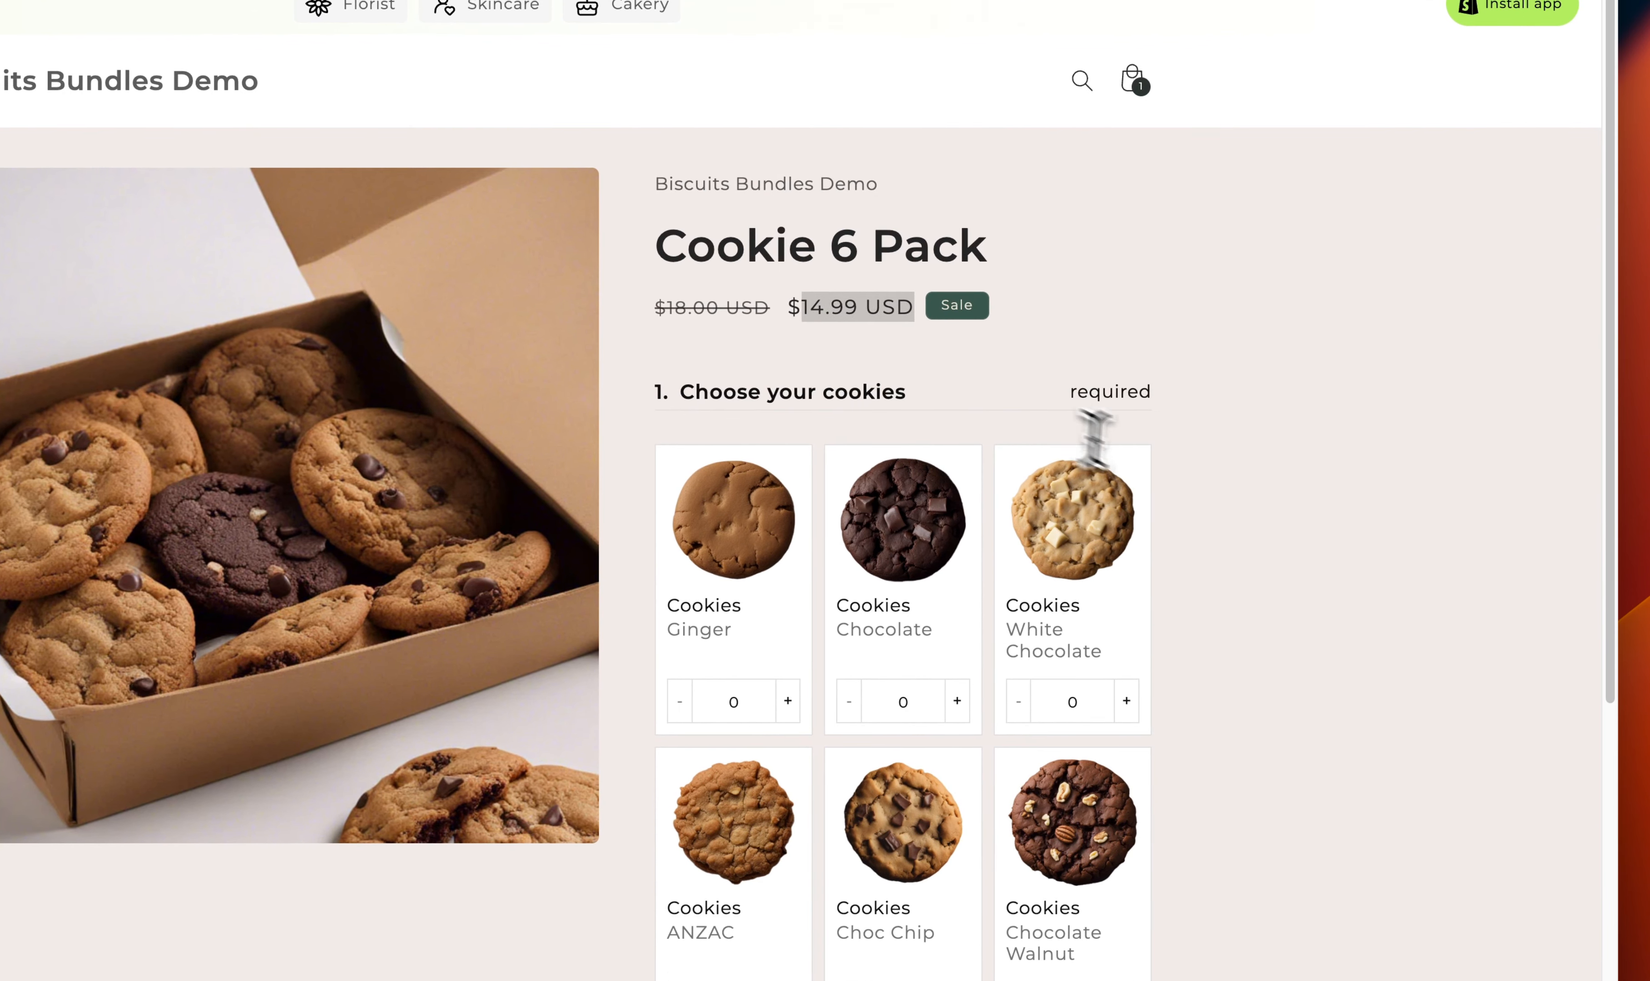
scroll(1289, 589, down, 3)
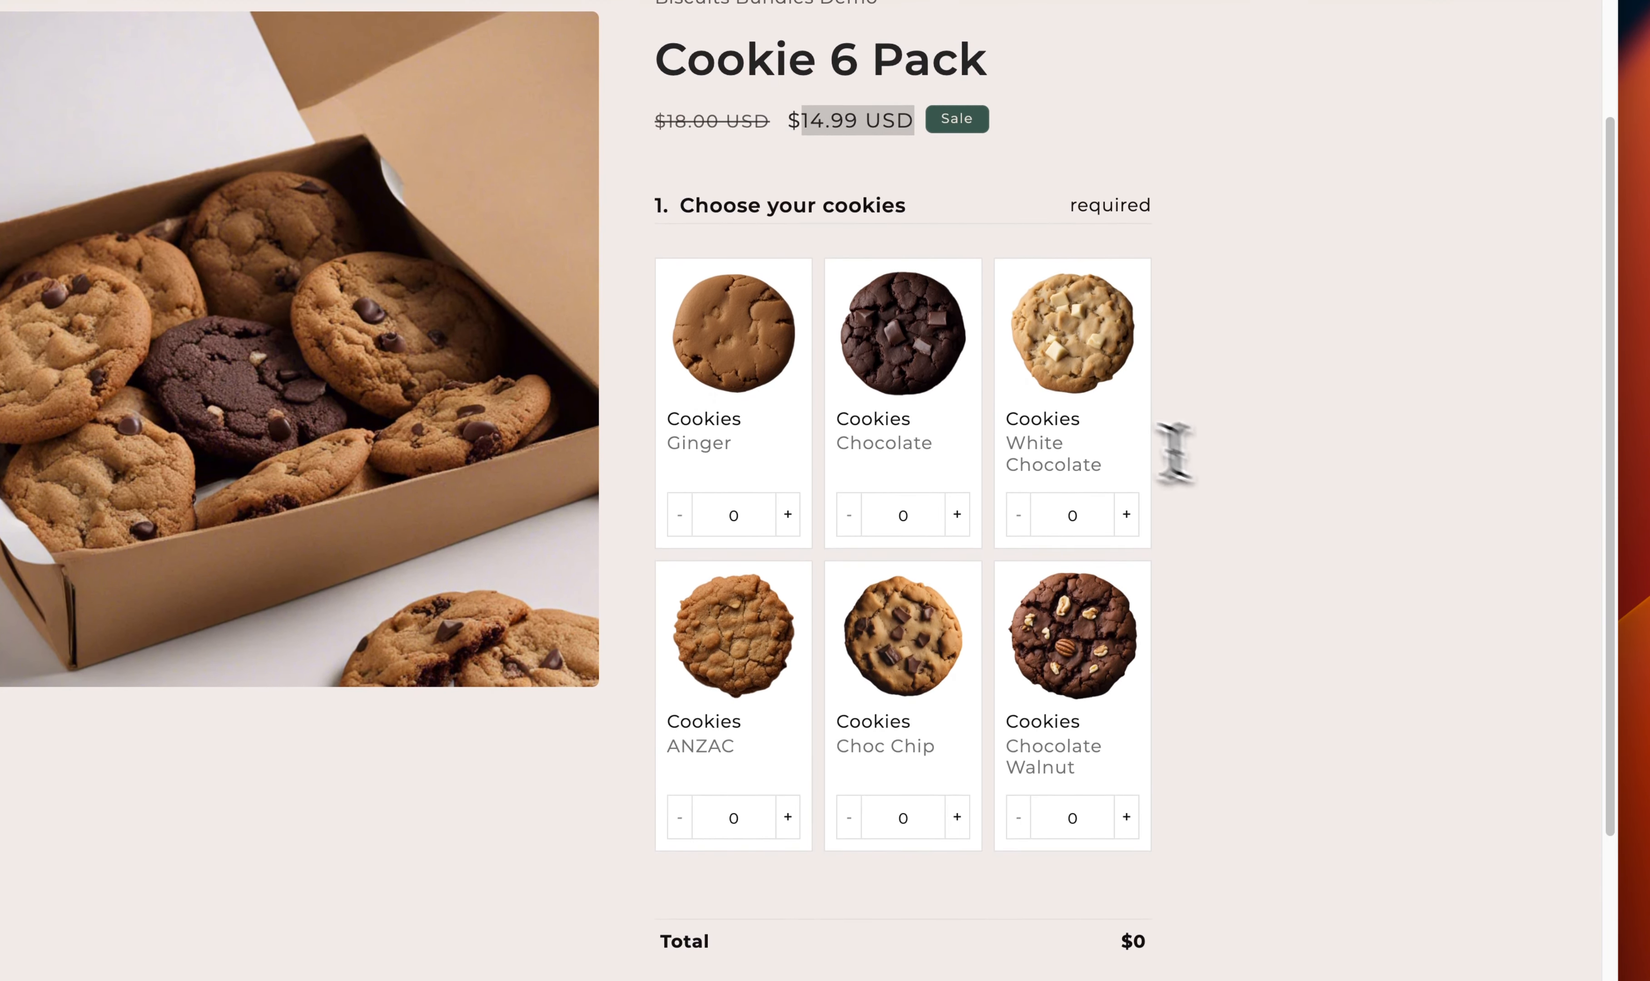
click(957, 514)
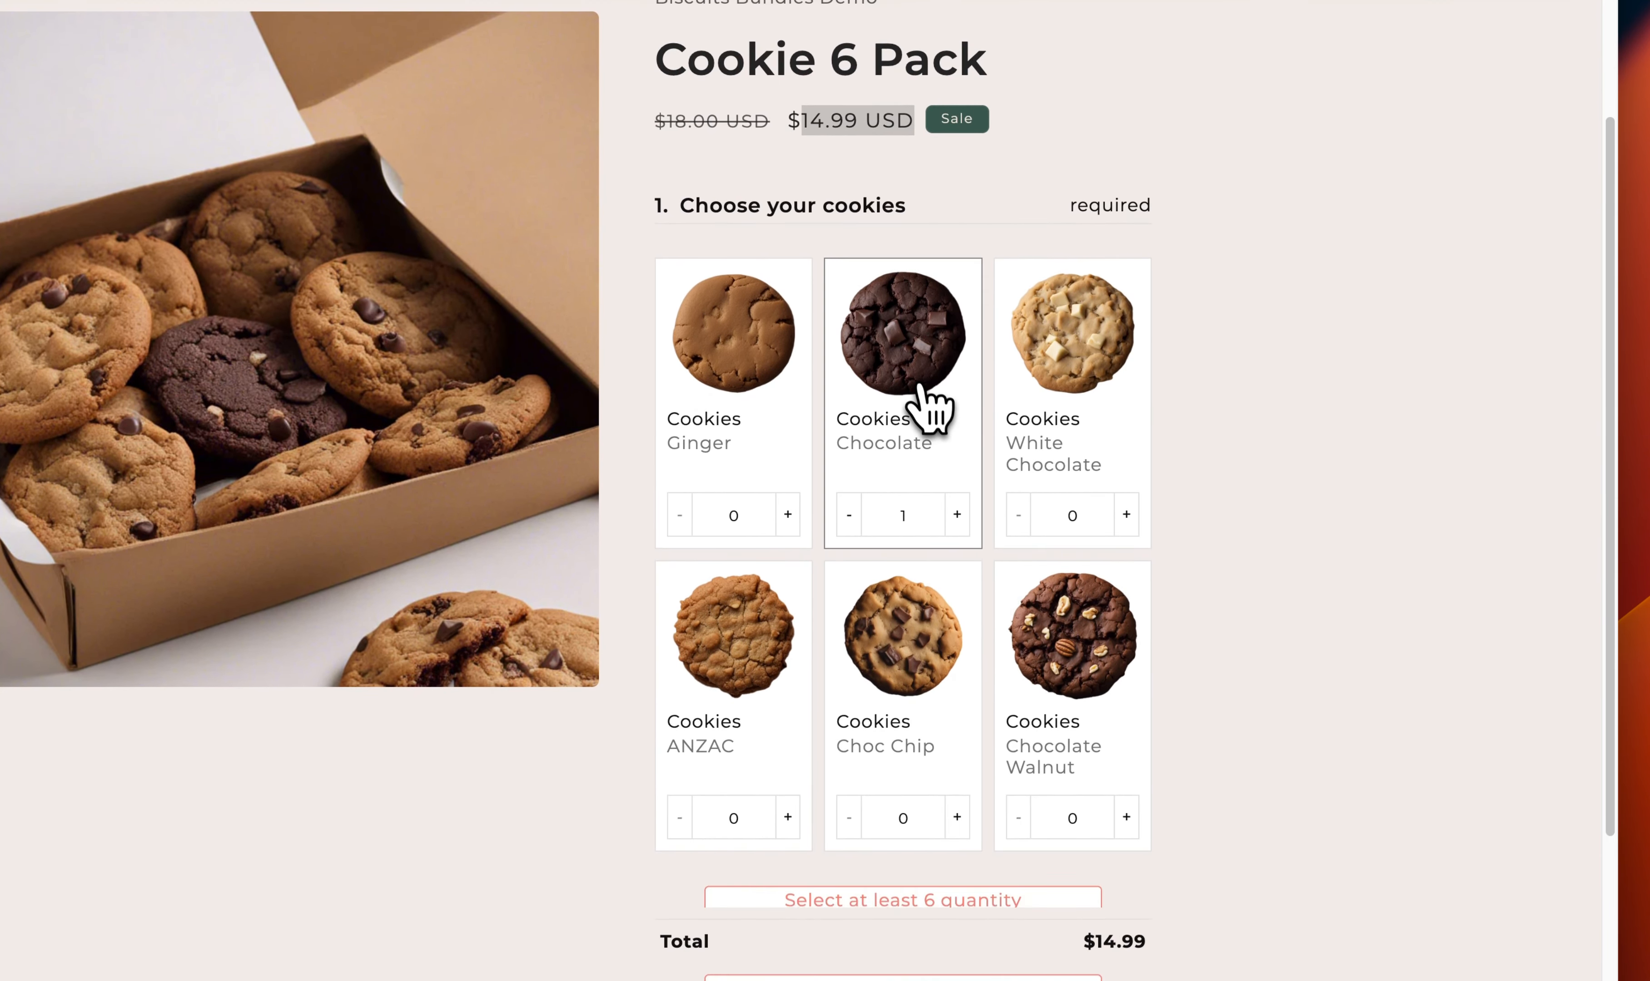
click(795, 611)
click(787, 514)
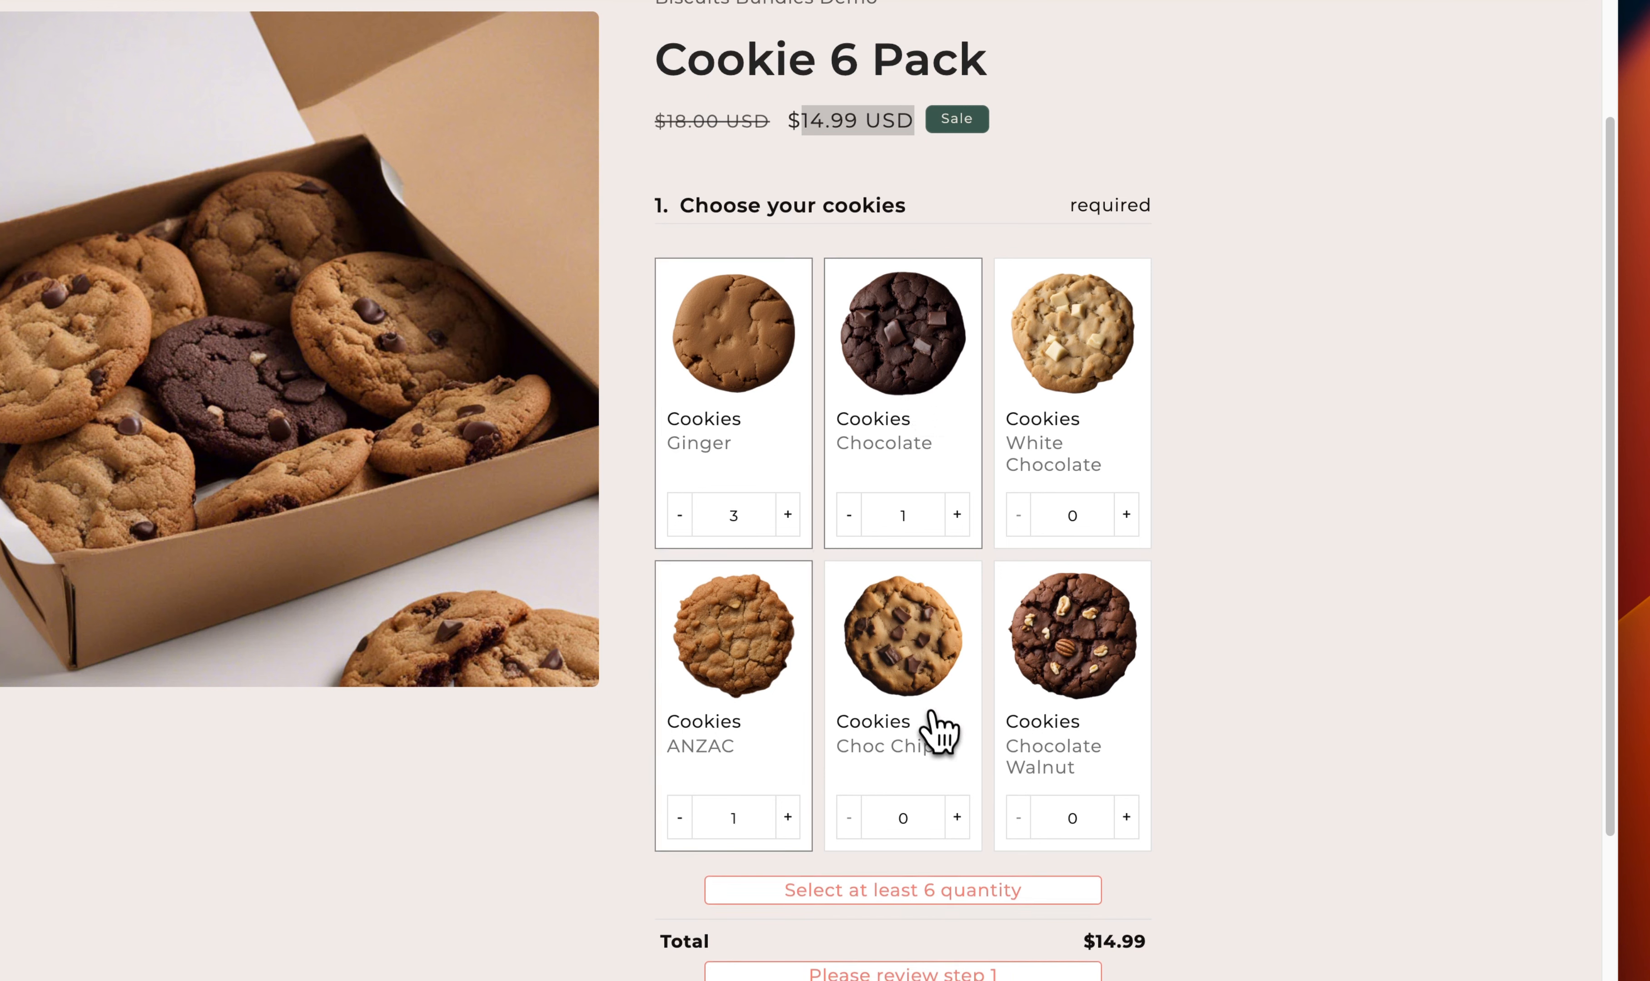
click(939, 734)
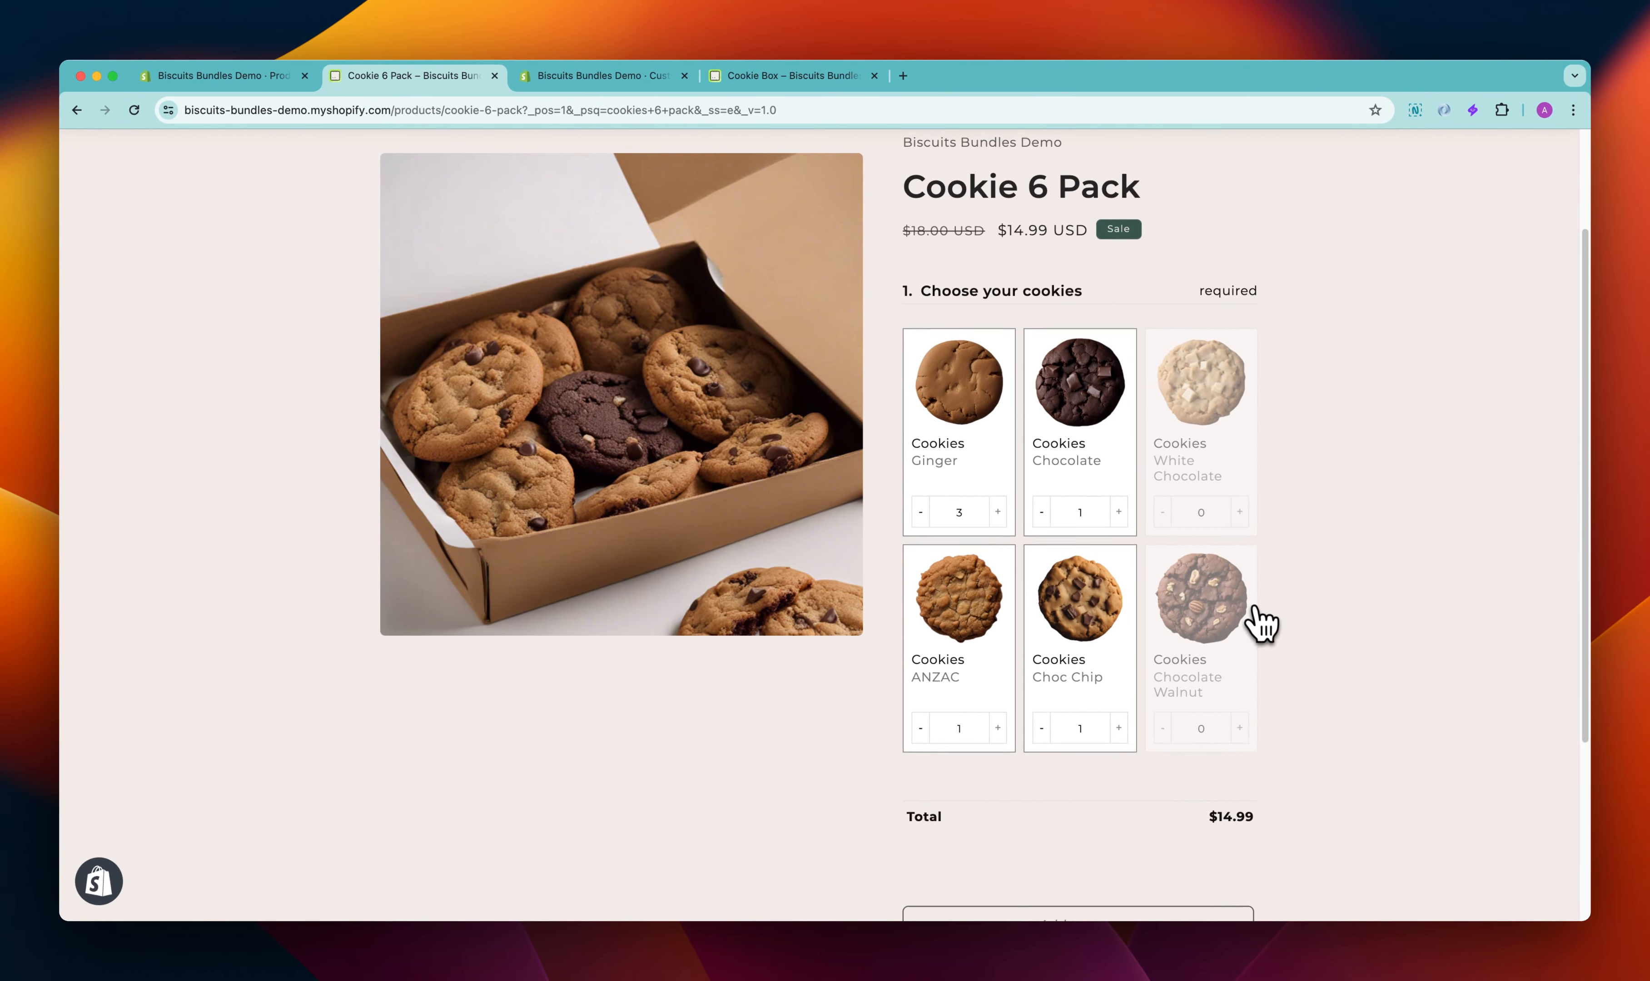
Add the Cookie 6 Pack selection to the cart
scroll(1256, 619, down, 3)
scroll(1138, 689, down, 2)
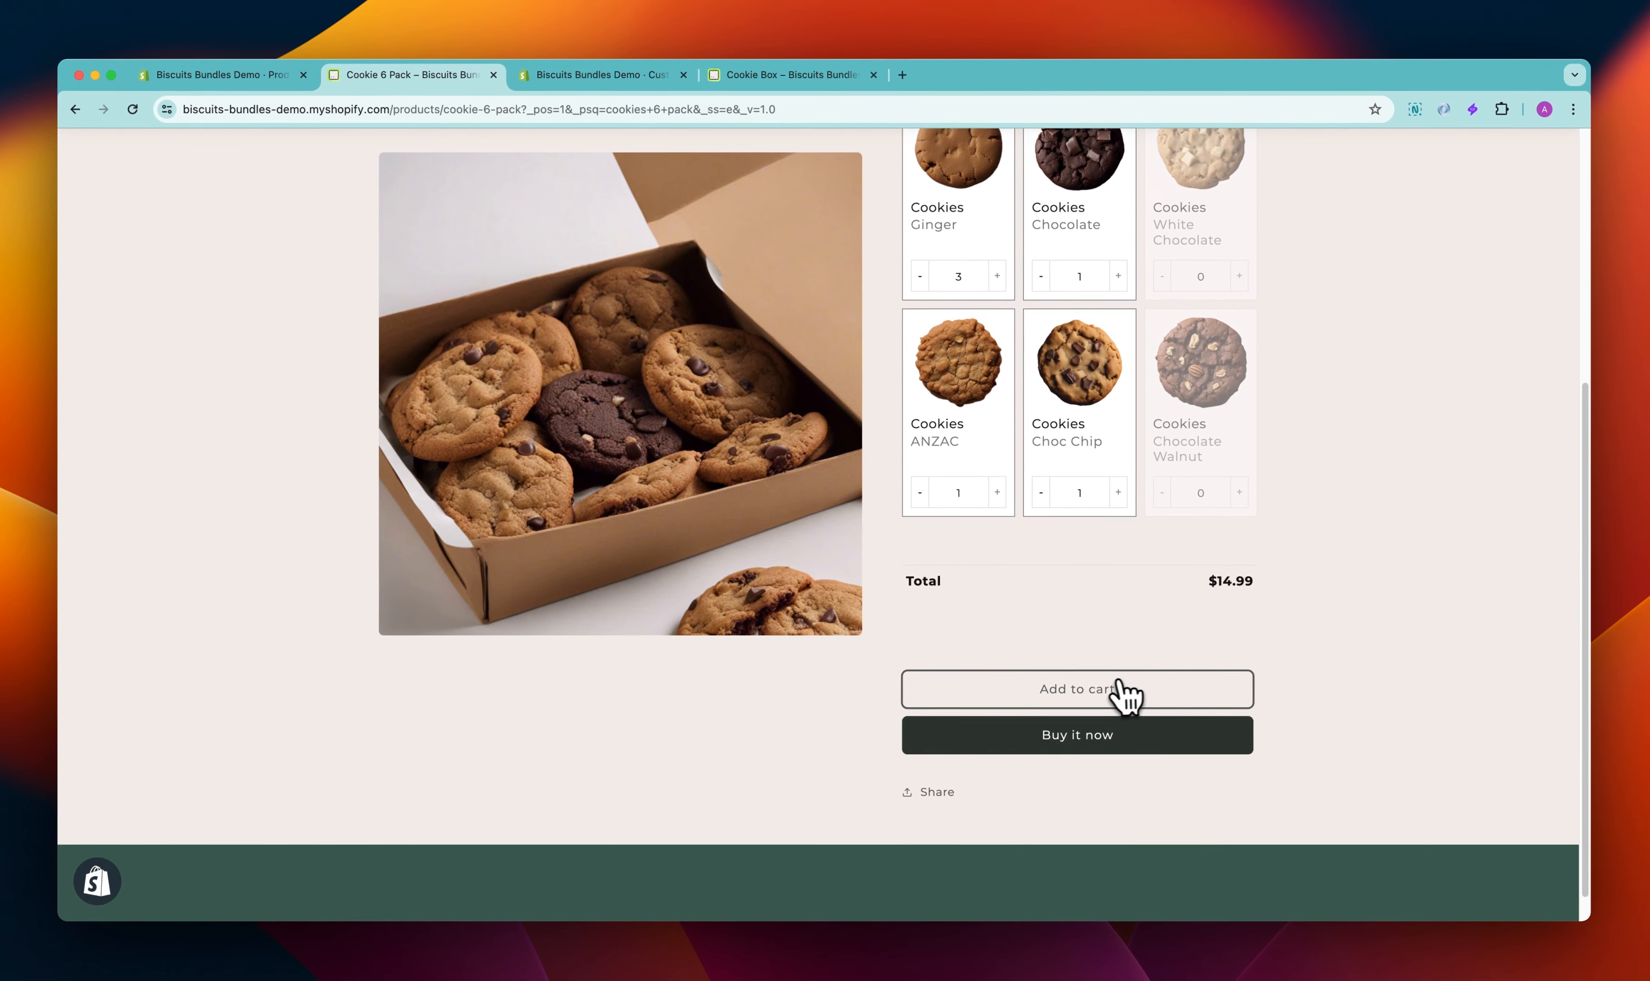
click(1165, 701)
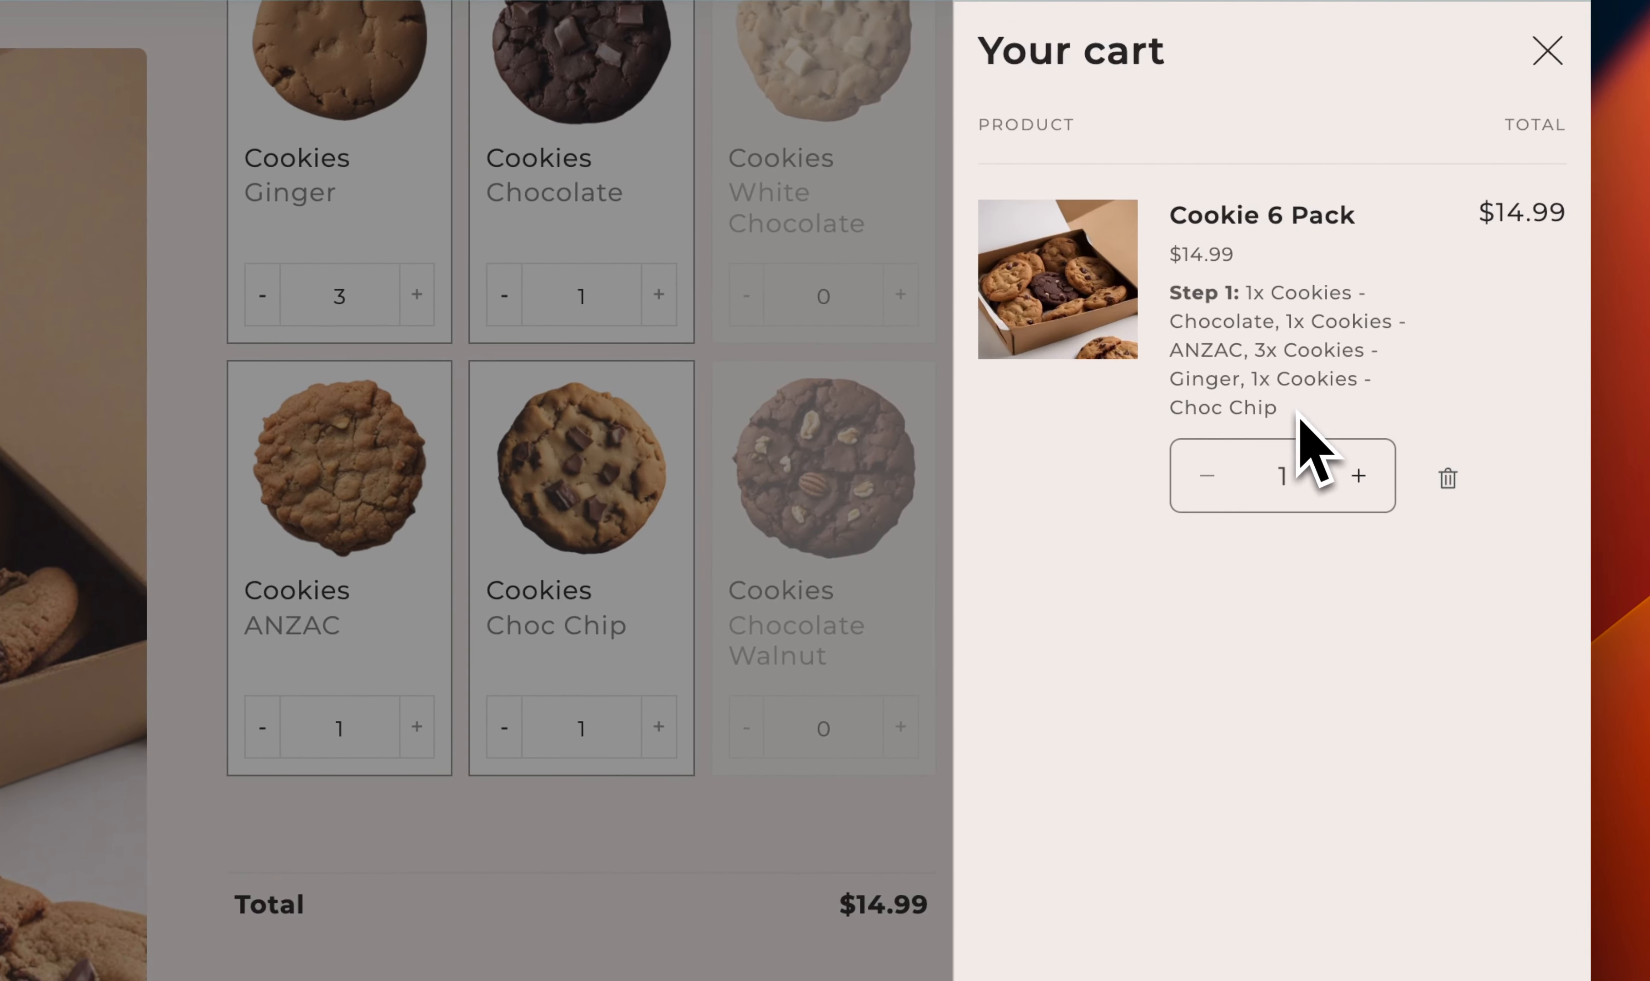
Proceed to checkout and review the bundle's cookie items in the order summary
drag(1296, 431, 1231, 289)
click(1289, 345)
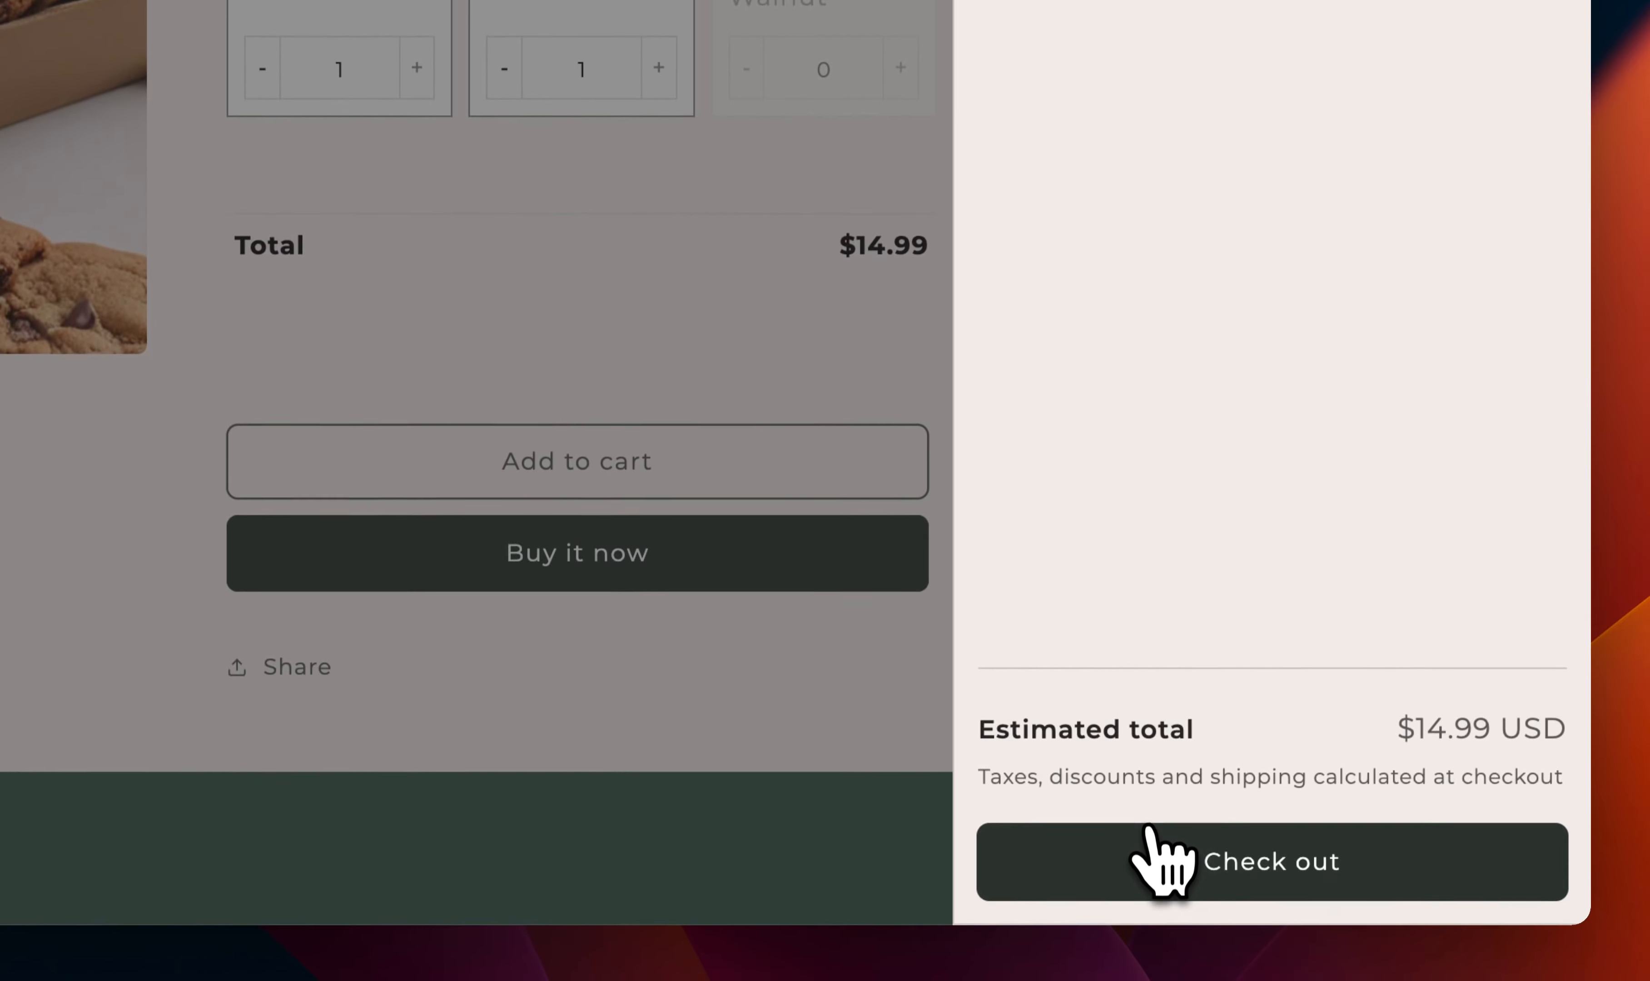
click(1147, 830)
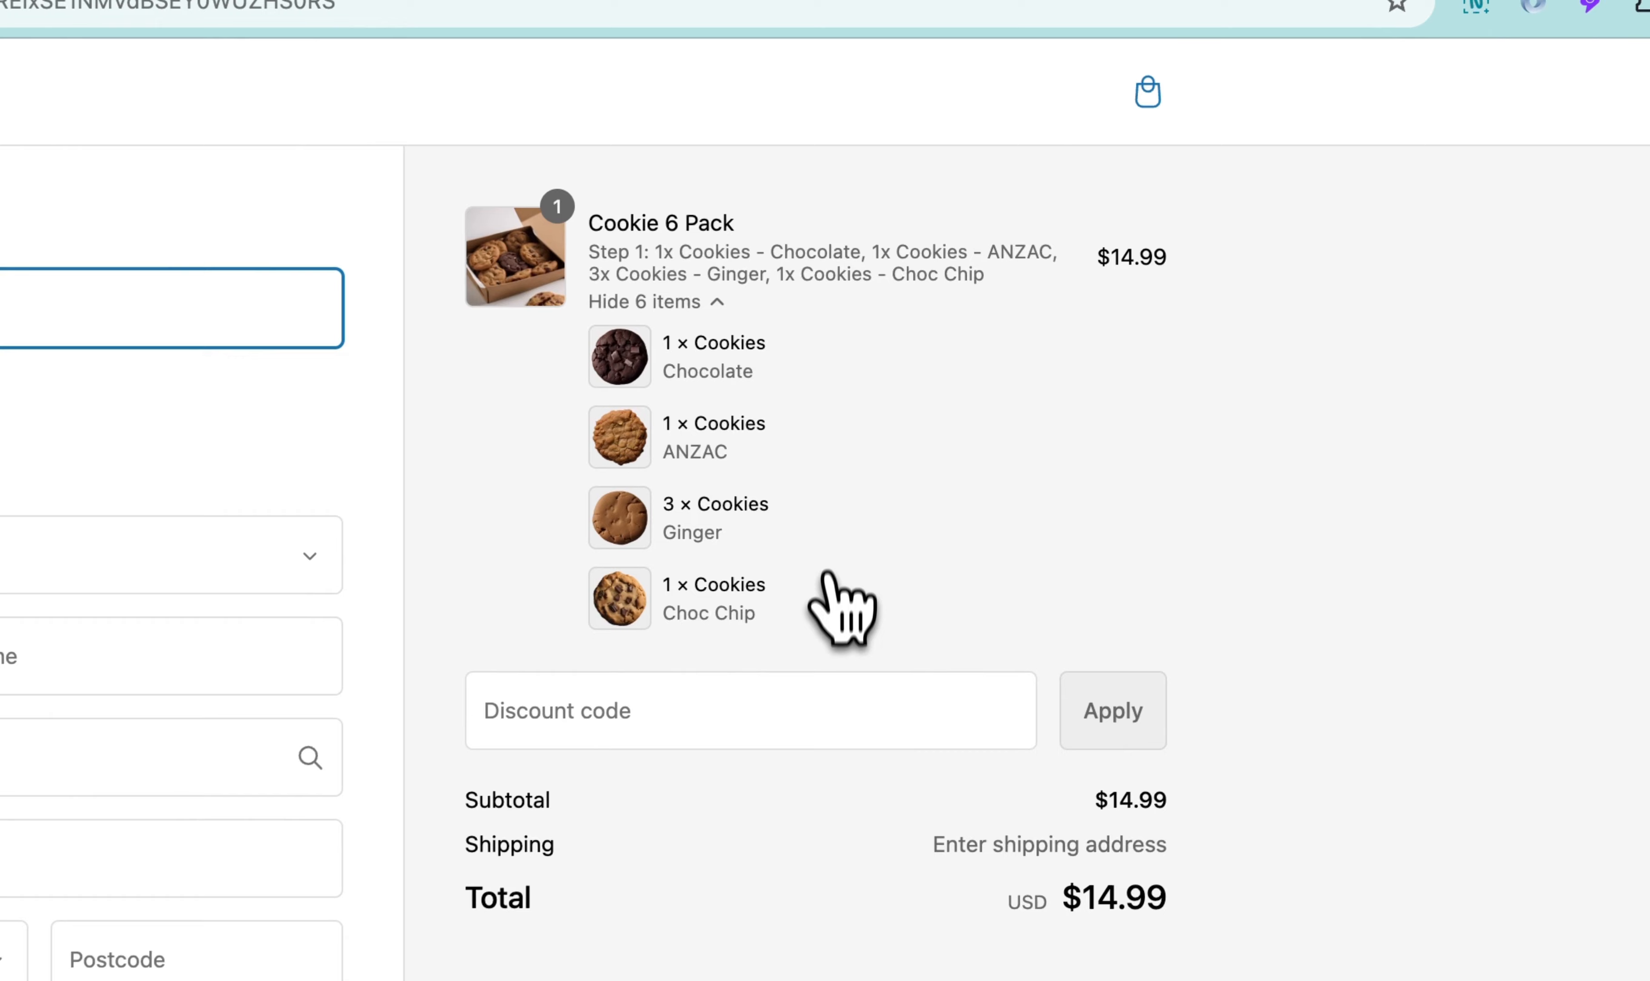
drag(1081, 386, 998, 281)
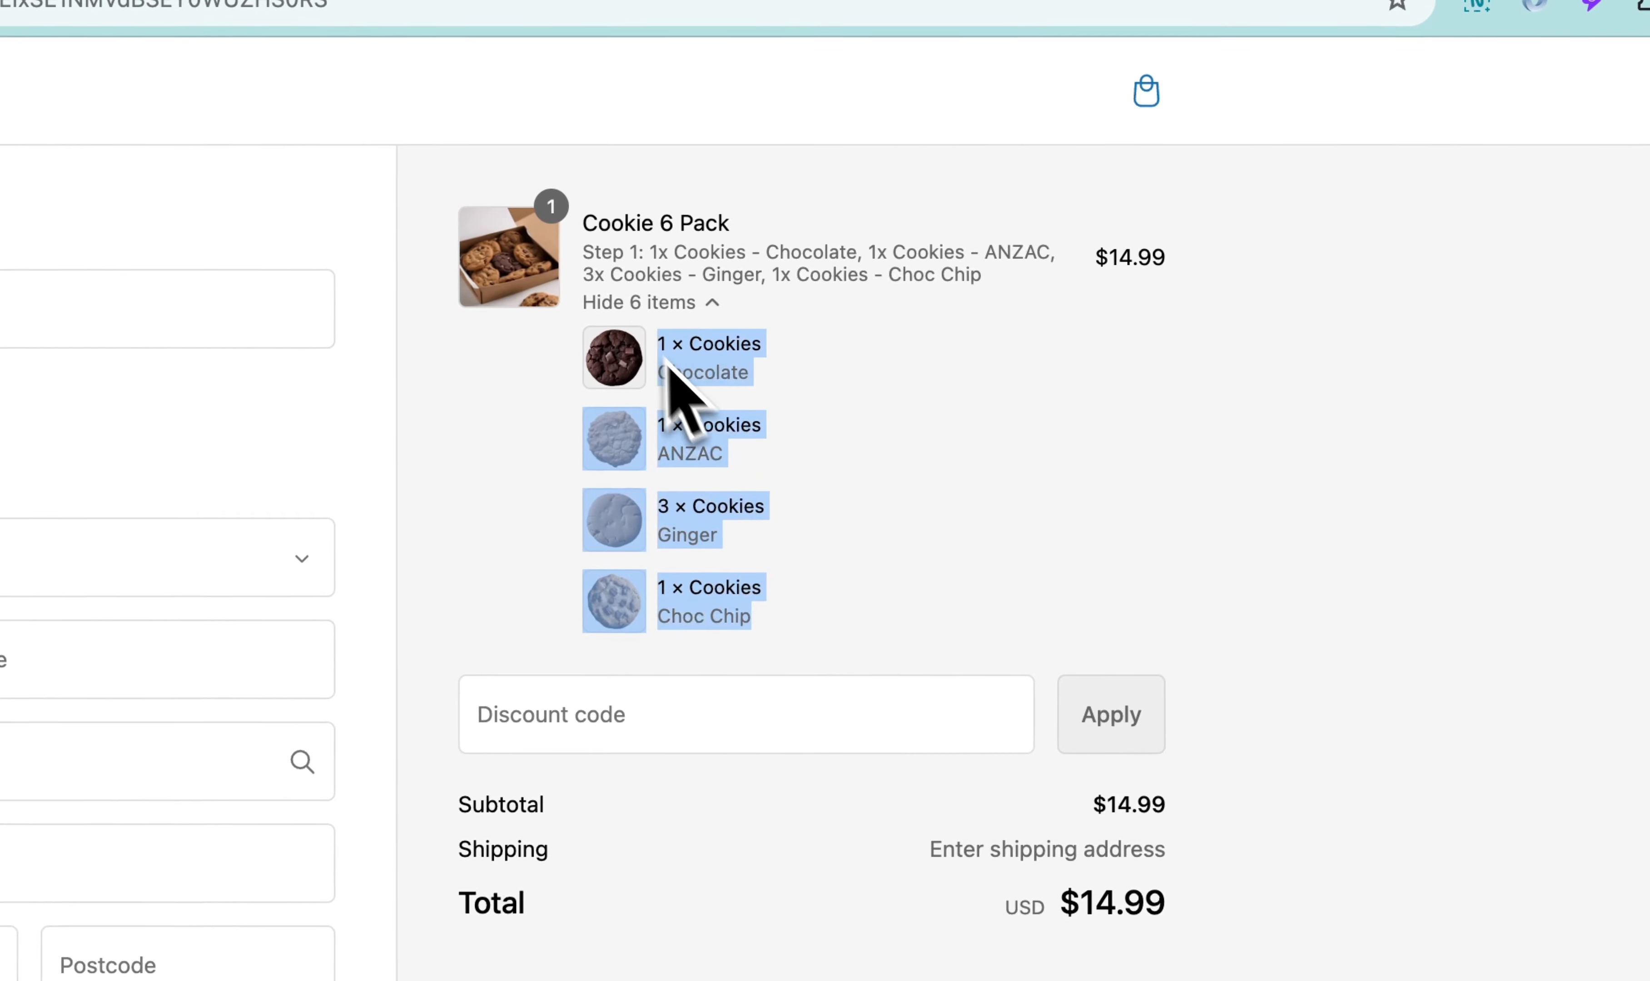
click(941, 533)
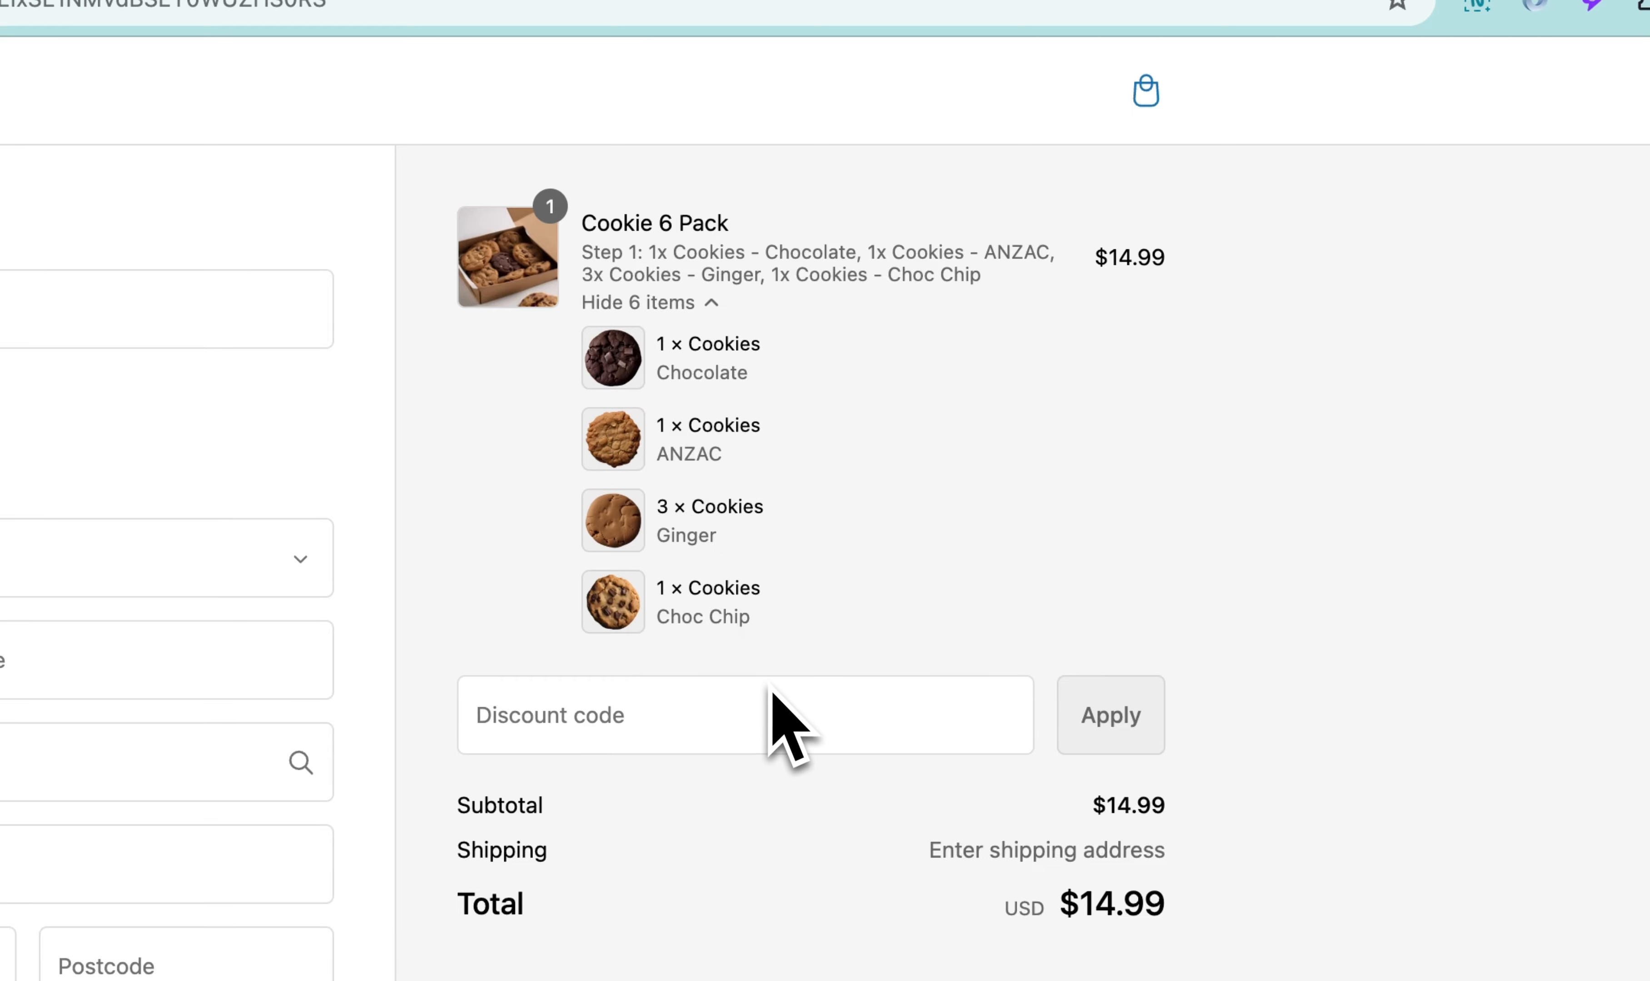
Return to the theme editor and enable the product title link on the bundle's product cards
click(181, 69)
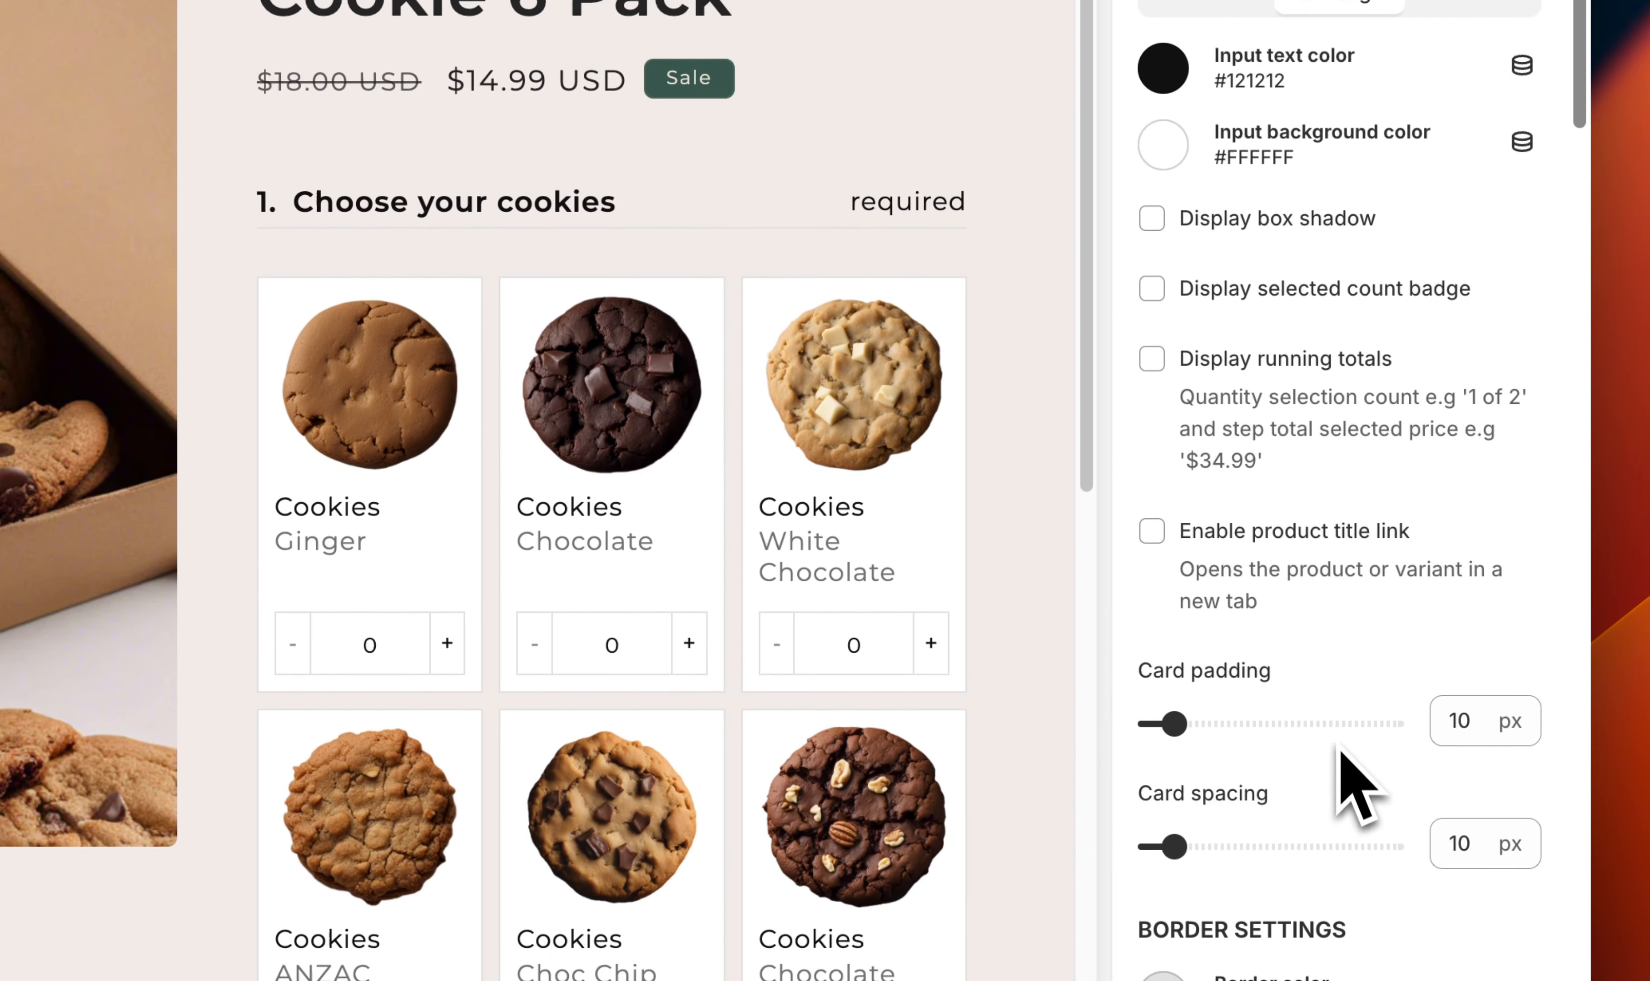
scroll(1071, 556, down, 5)
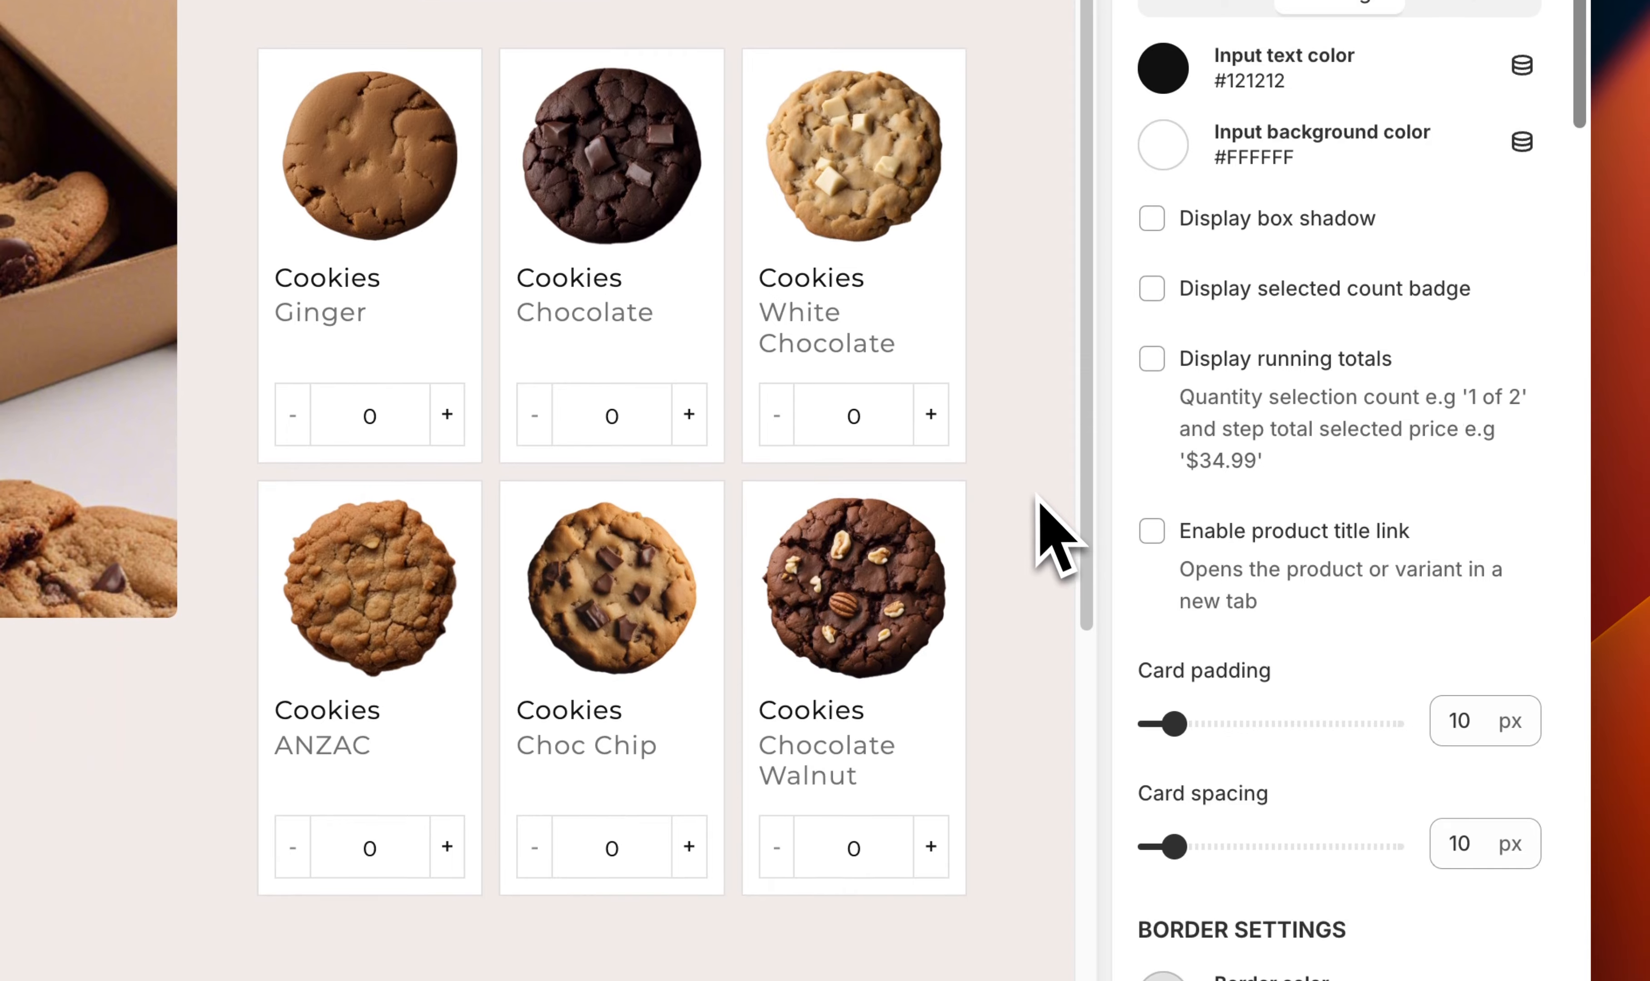
click(1315, 534)
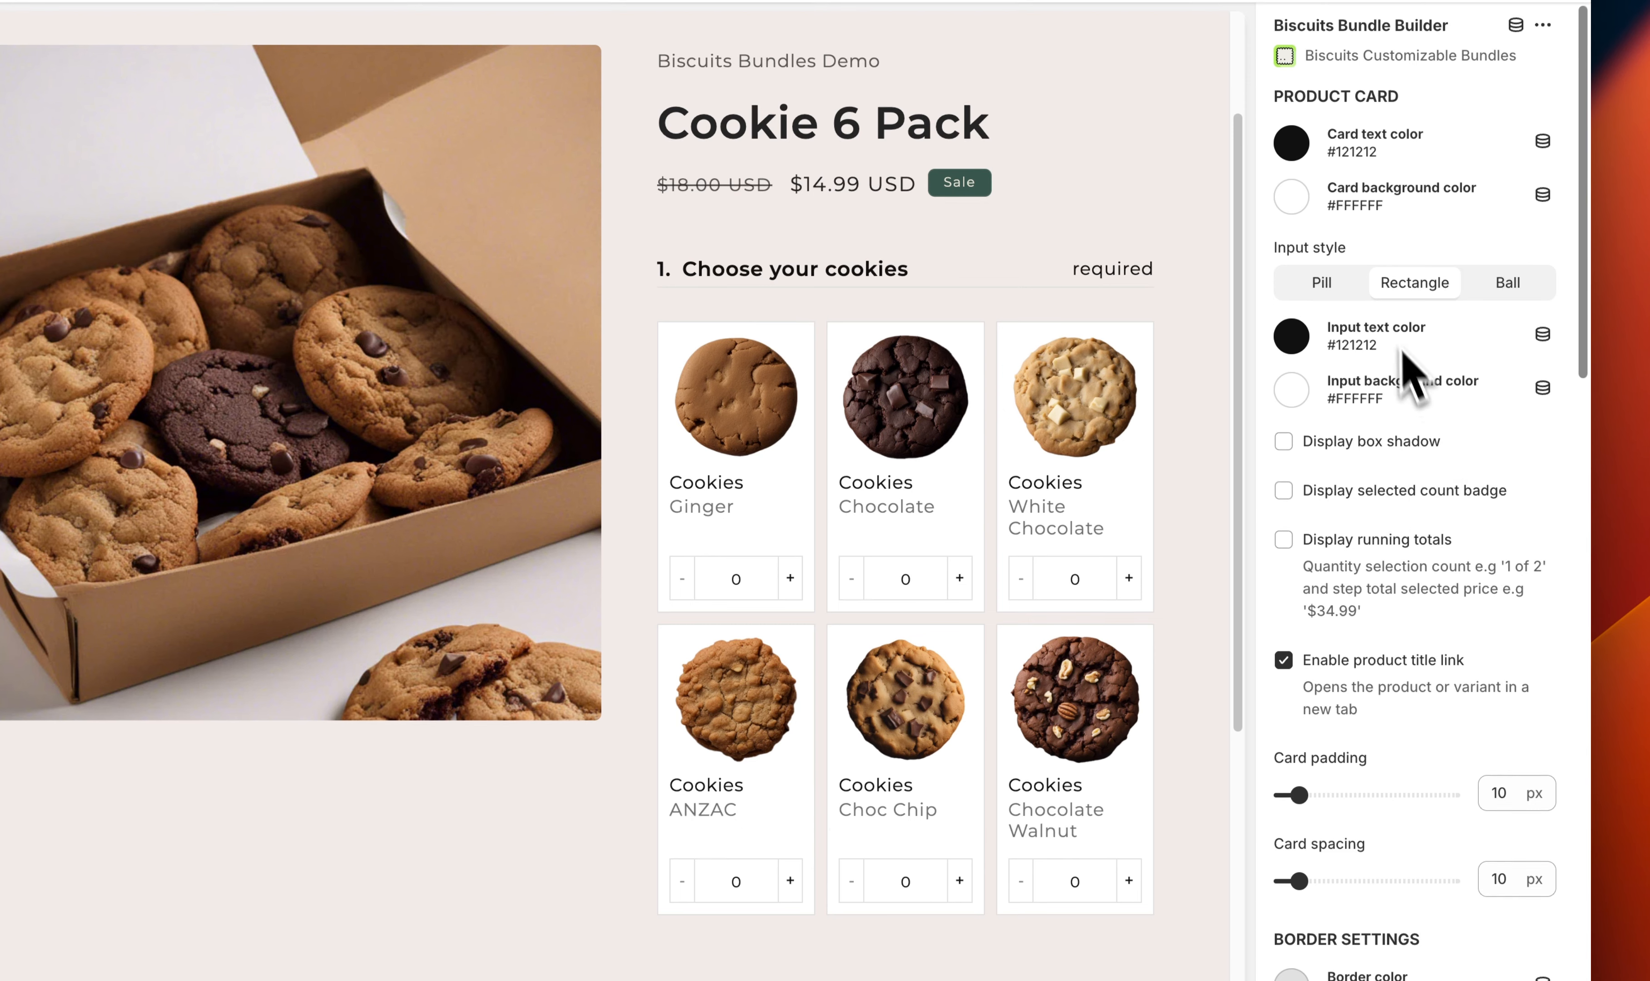
Set the product card selection highlight style to Fill with selected background color #39574F
scroll(1381, 698, down, 5)
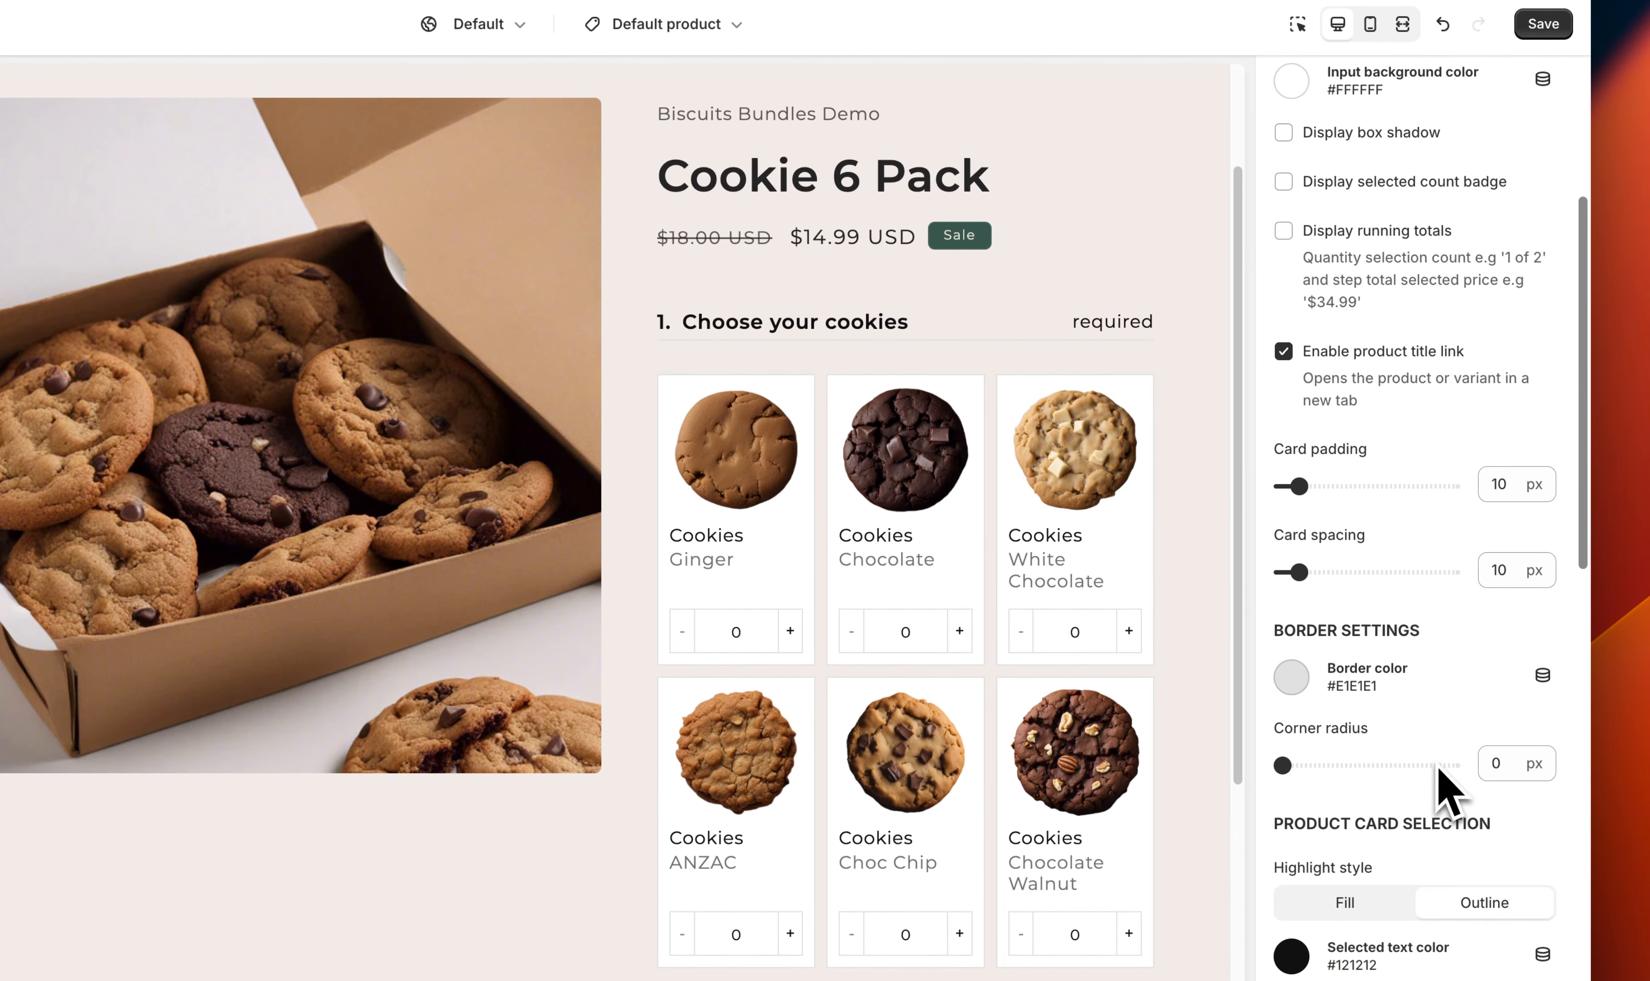
scroll(1446, 786, down, 3)
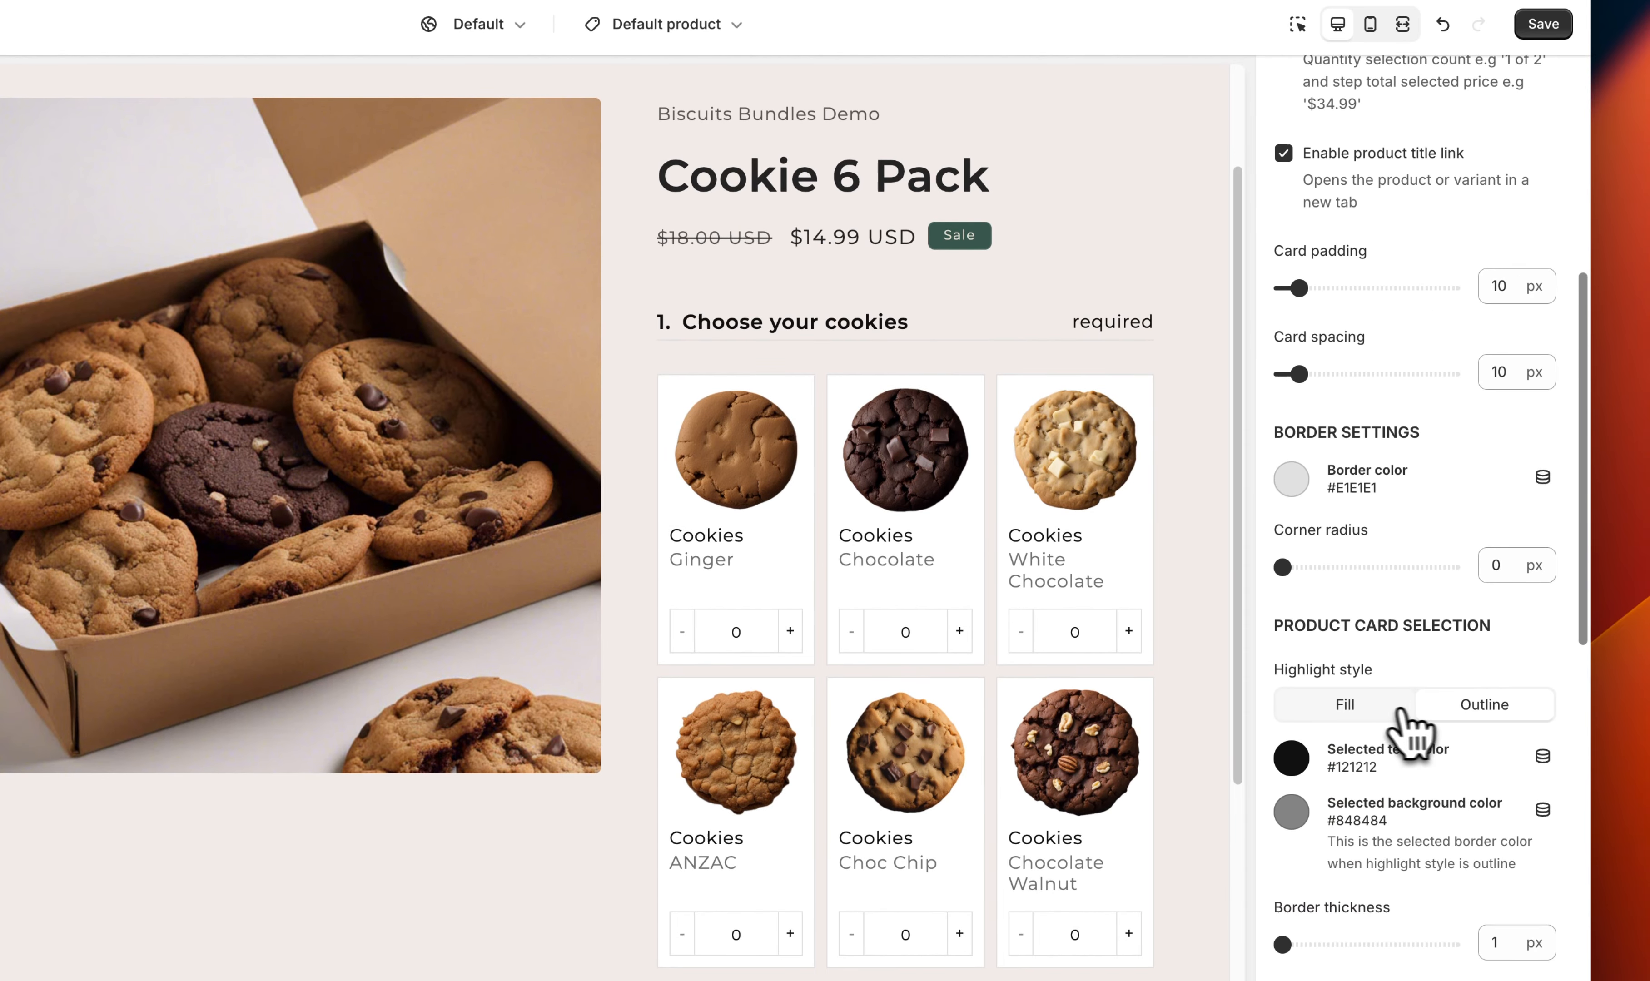
click(1401, 709)
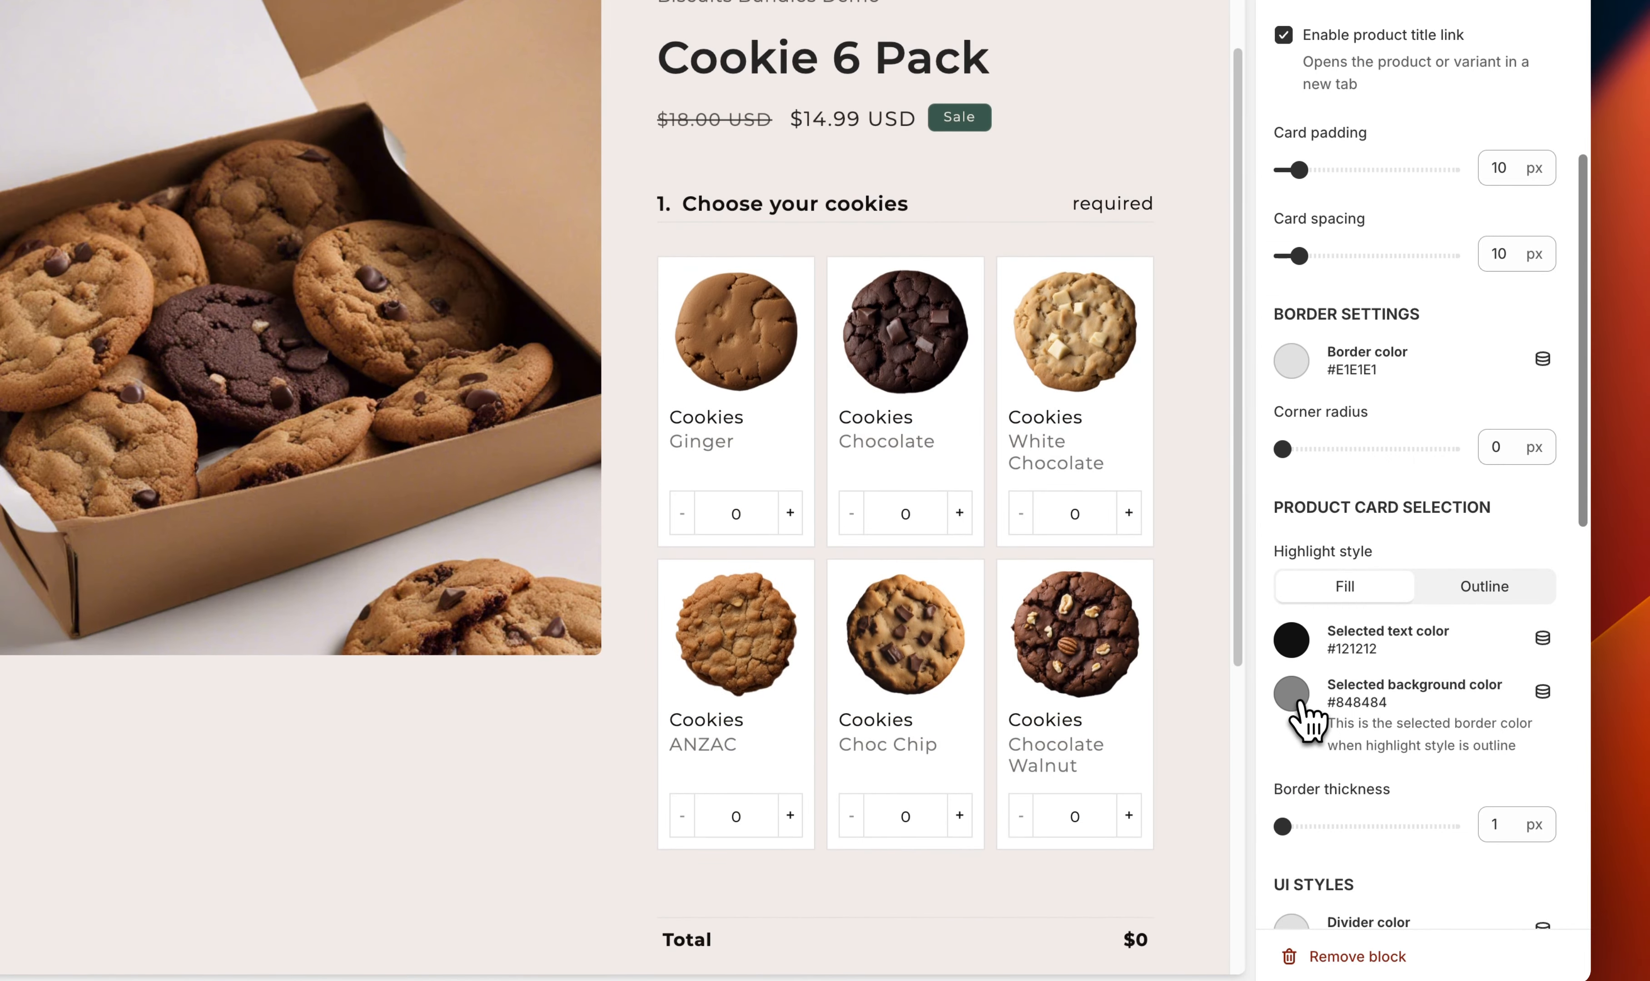
click(1302, 705)
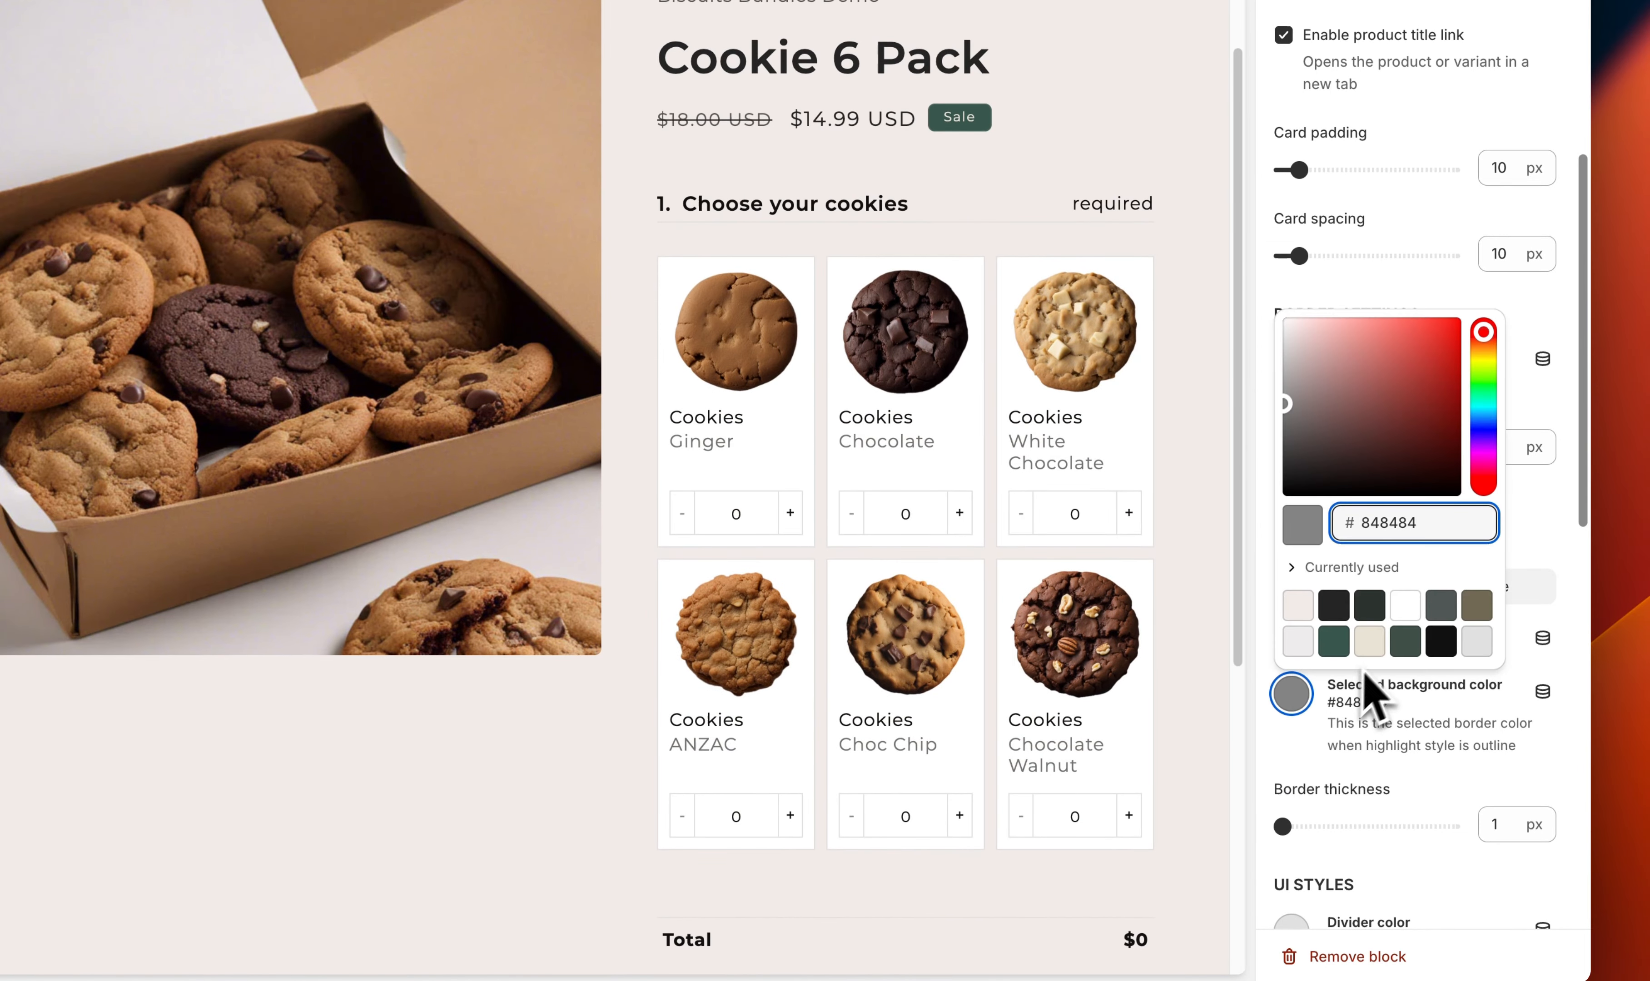
click(1342, 648)
click(1292, 769)
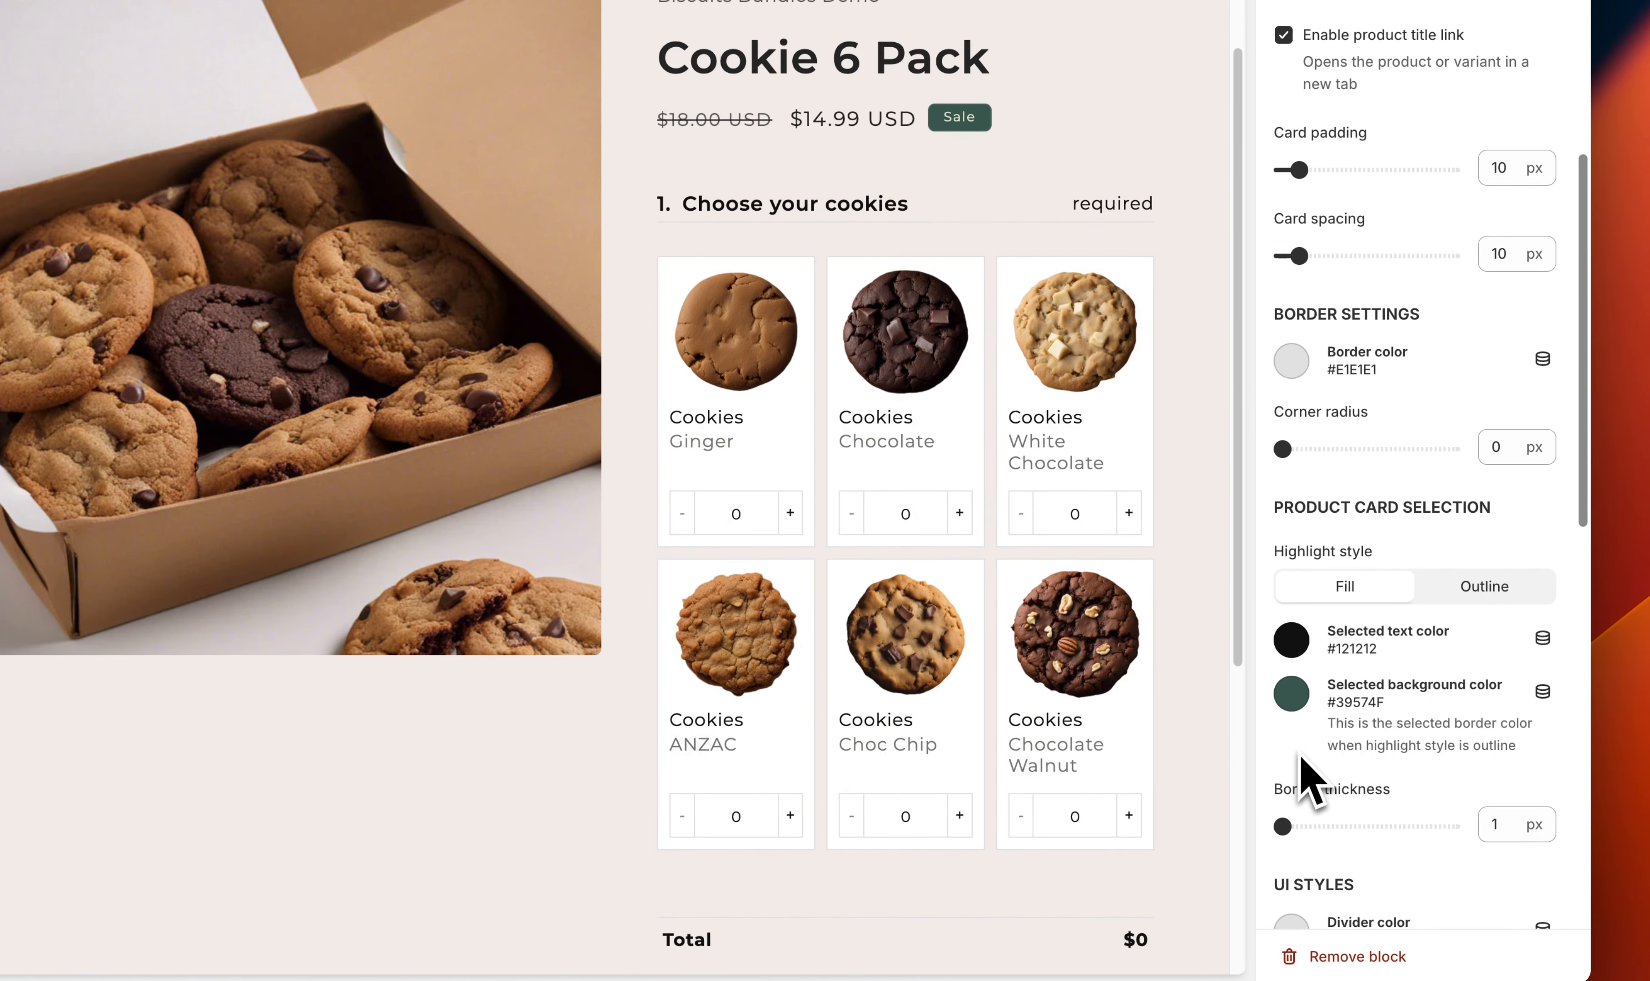
In the editor preview, add Ginger, Chocolate, ANZAC and Choc Chip cookies to check the selected-card highlight
click(937, 378)
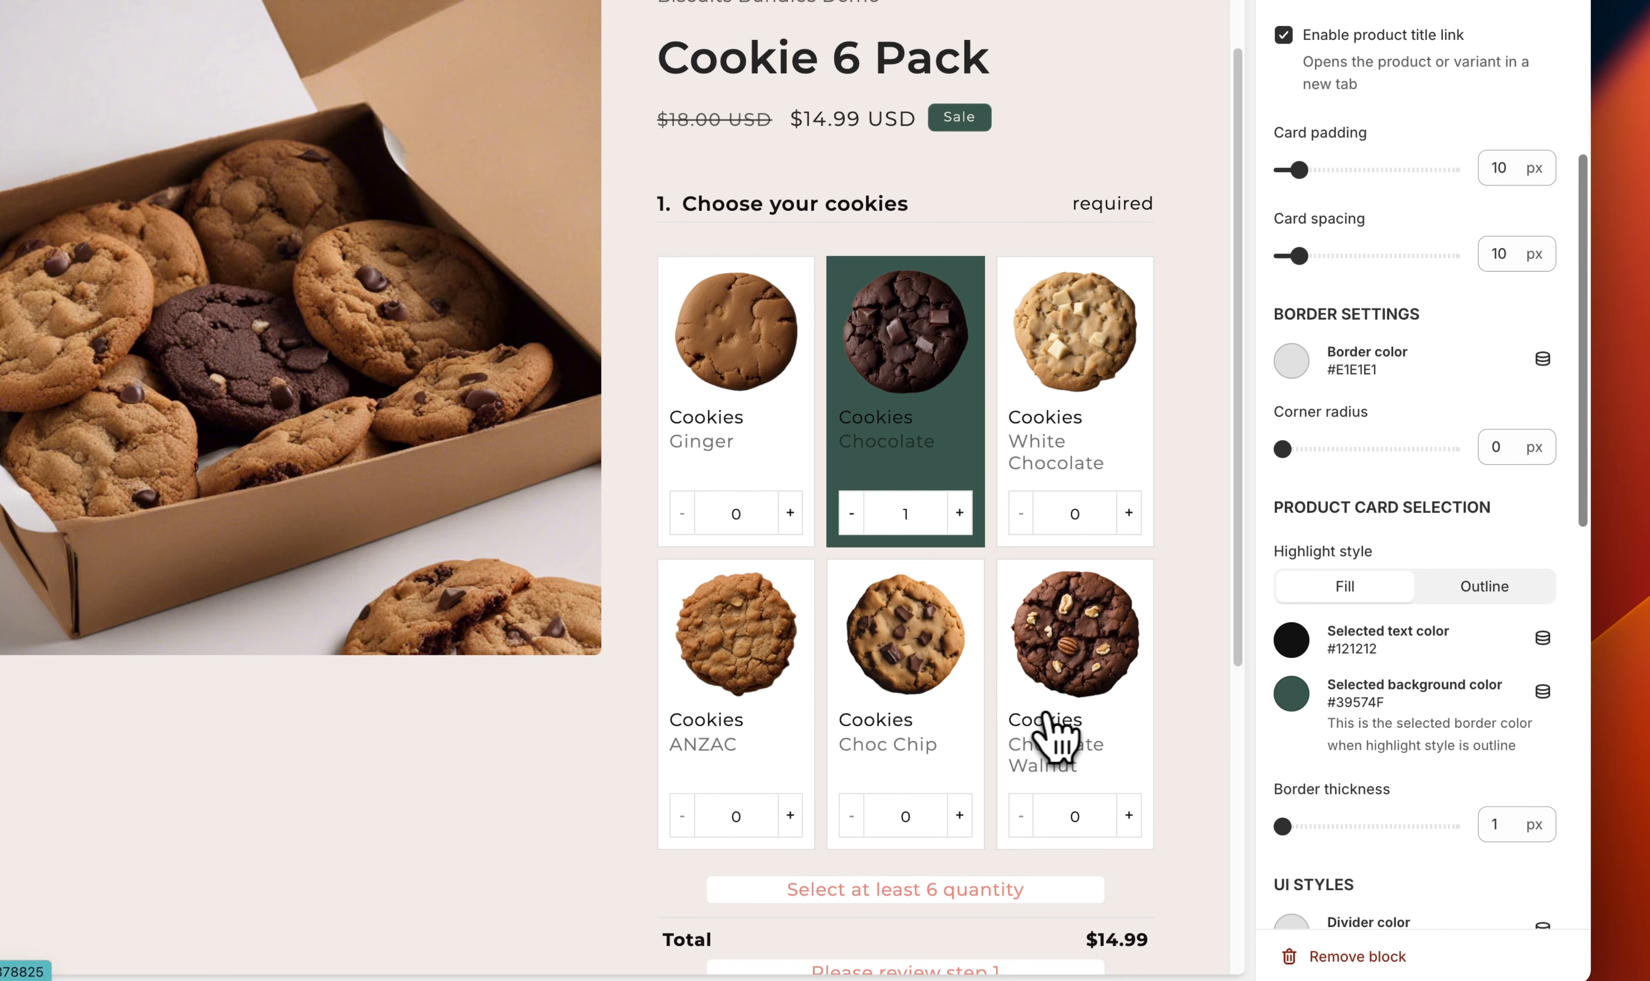
click(932, 686)
click(774, 462)
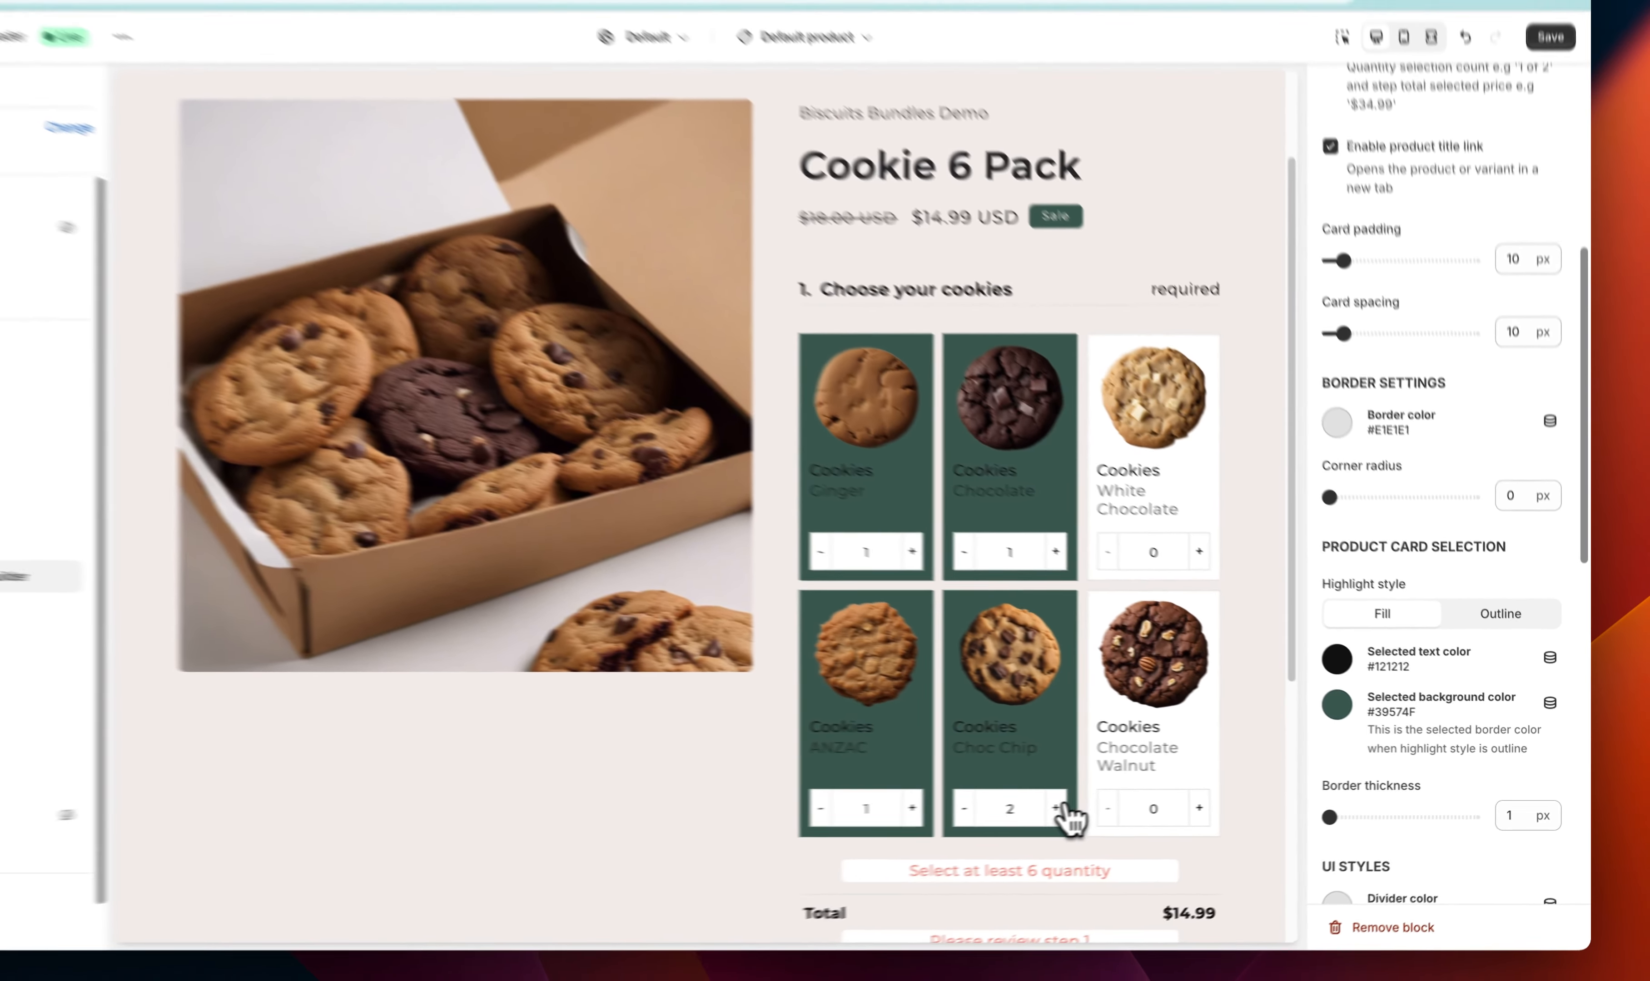
scroll(1527, 301, down, 10)
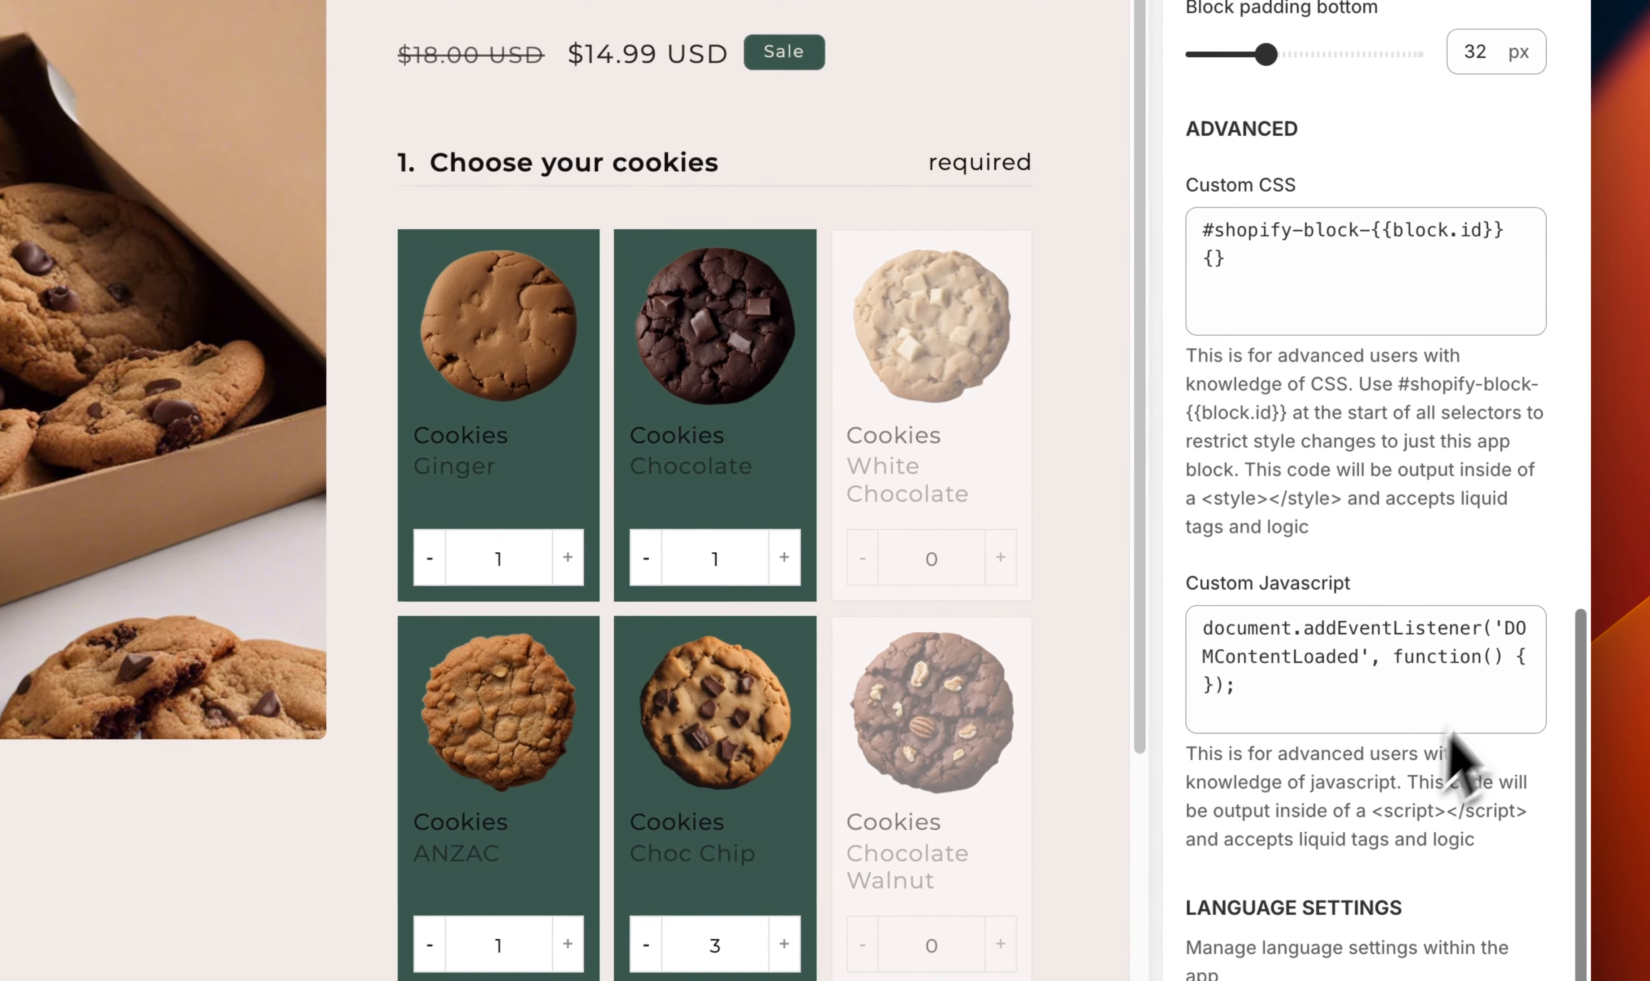